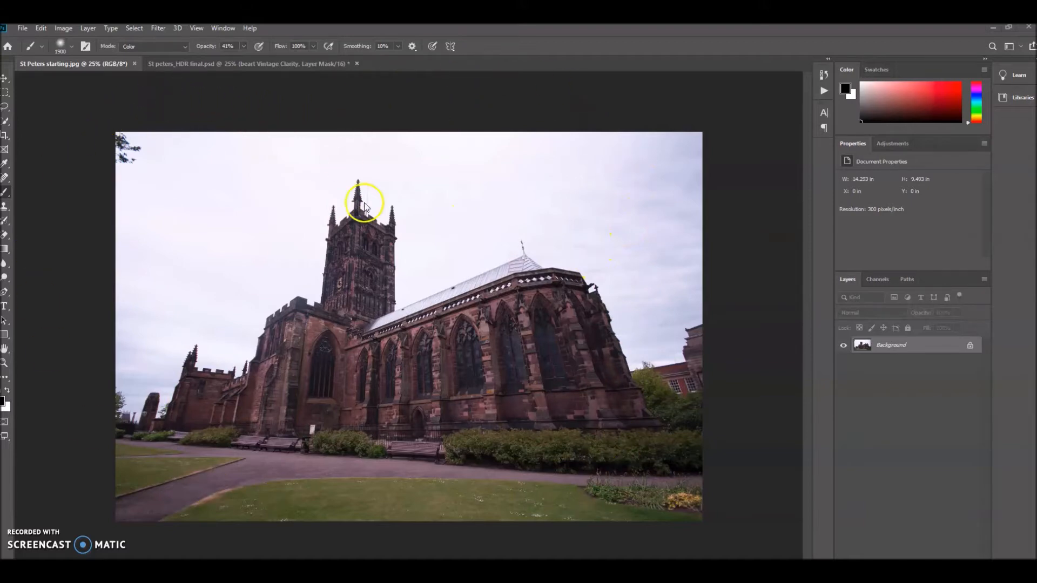
Toggle the Beart Vintage Clarity layer's visibility in the finished HDR document to compare before and after.
{"action": "left_click", "coordinate": [259, 62]}
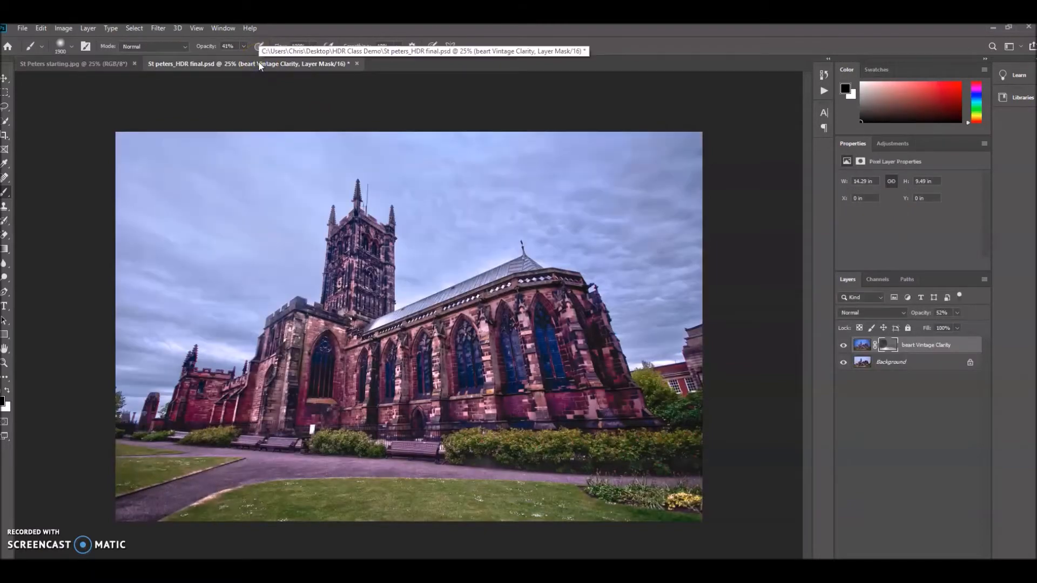
{"action": "left_click", "coordinate": [844, 348]}
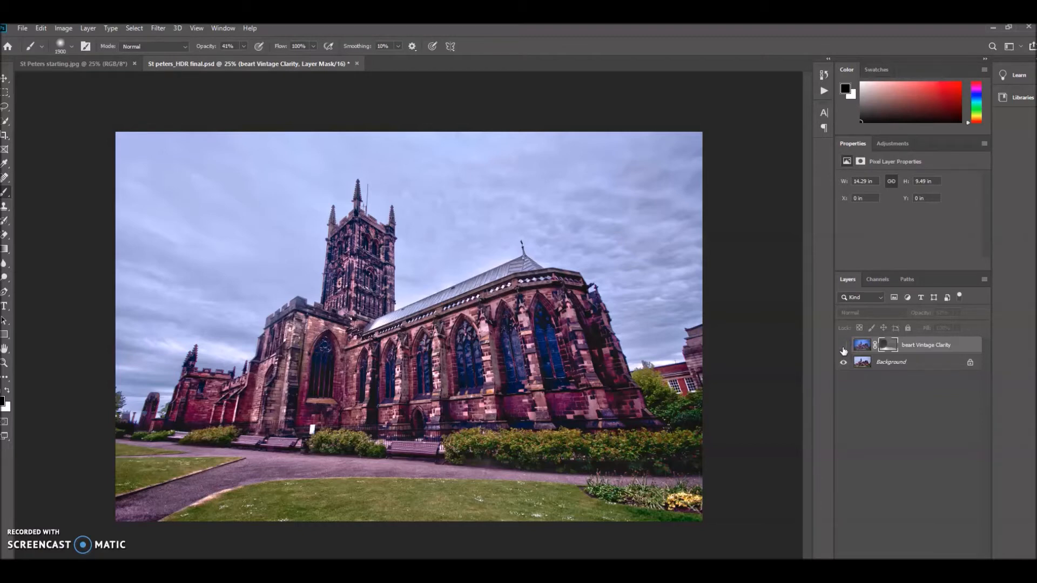
{"action": "left_click", "coordinate": [843, 346]}
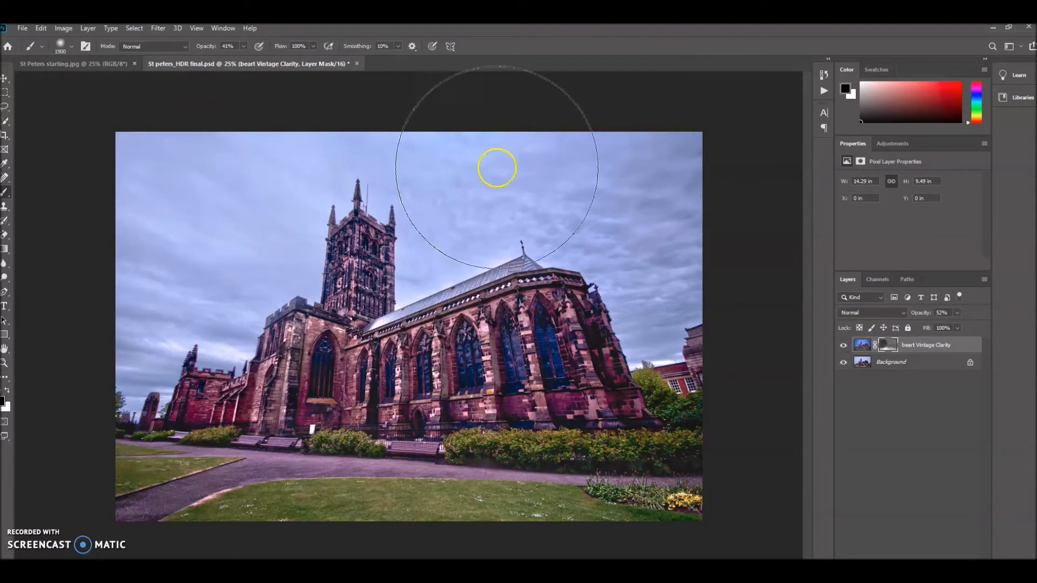
Return to the St Peters starting photo and start Merge to HDR Pro from Automate.
{"action": "left_click", "coordinate": [86, 64]}
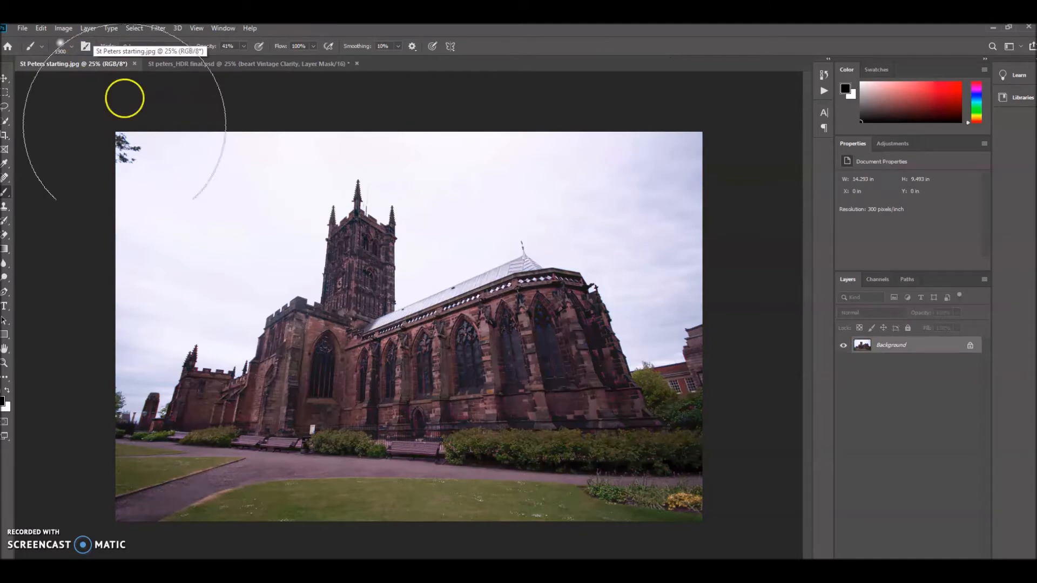
{"action": "left_click", "coordinate": [23, 29]}
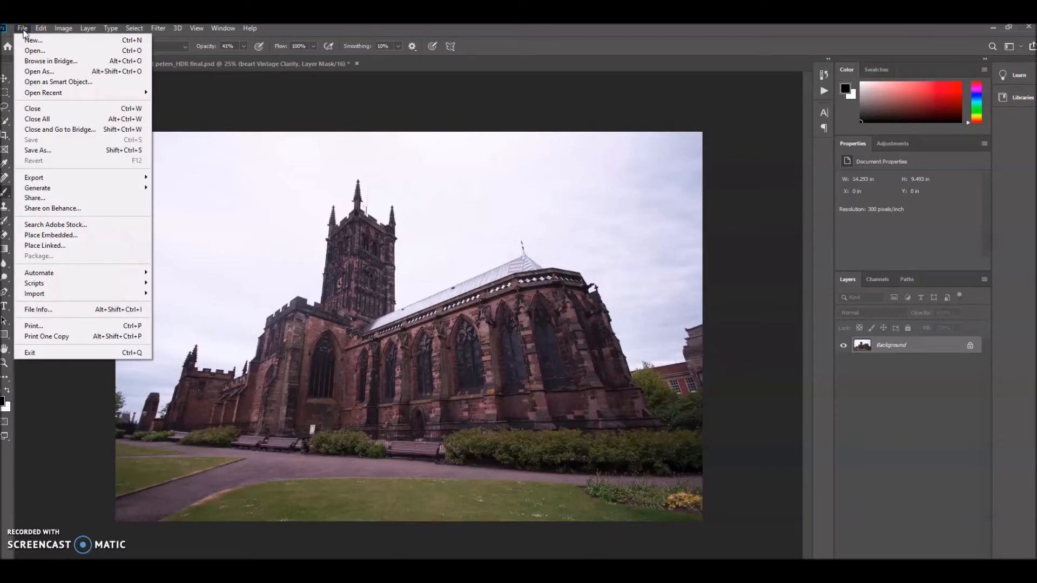
{"action": "left_click", "coordinate": [72, 276]}
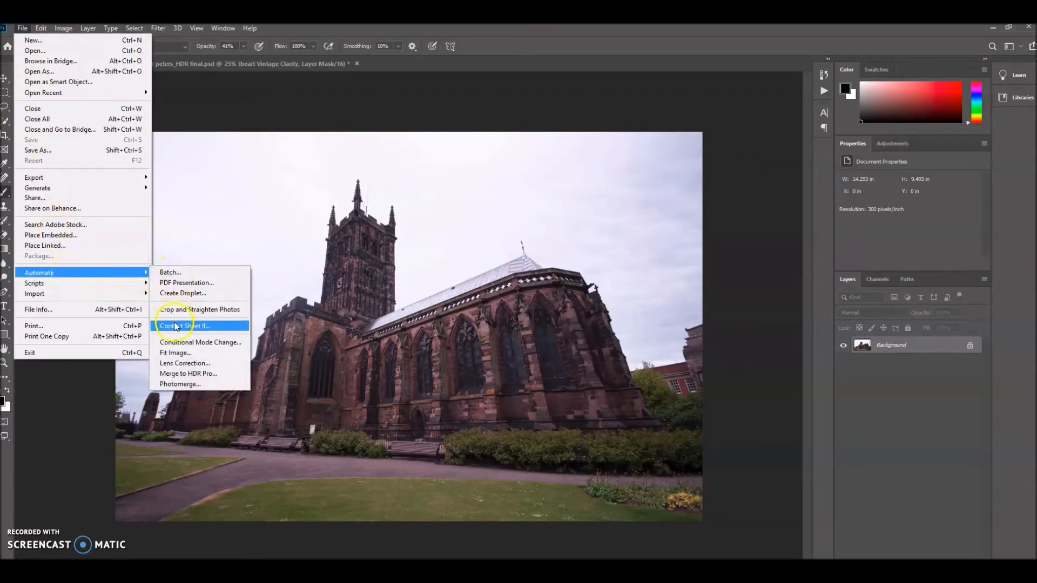
{"action": "left_click", "coordinate": [184, 374]}
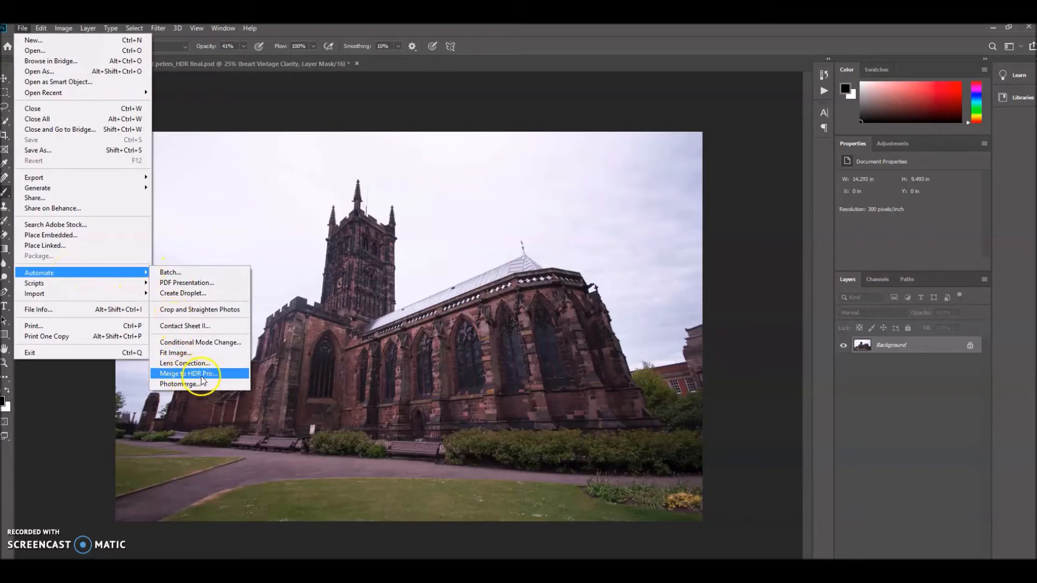
{"action": "left_click", "coordinate": [206, 374]}
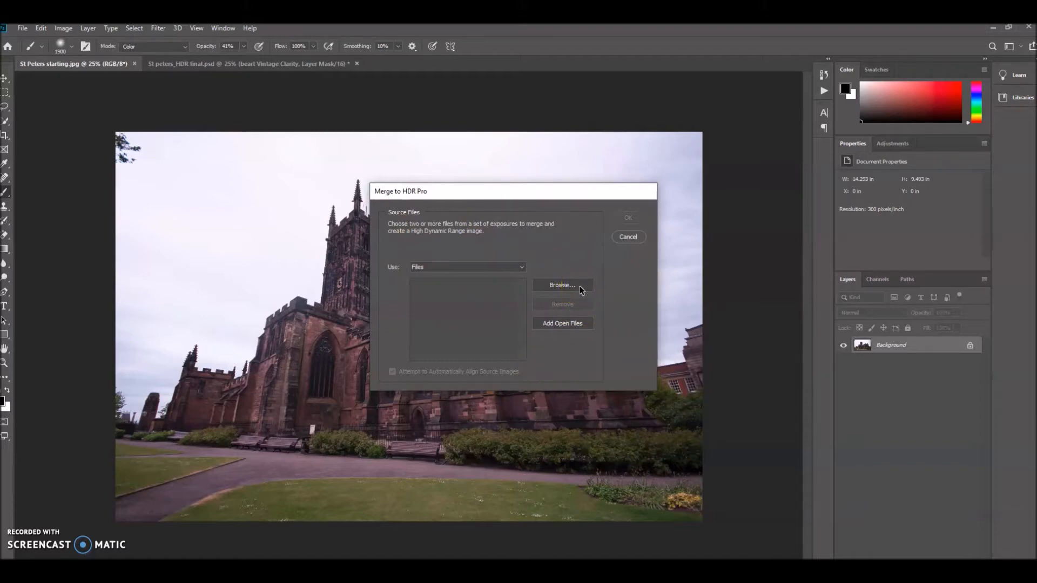
Browse for source files, switching the file dialog to large thumbnails and enlarging it.
{"action": "left_click", "coordinate": [553, 286]}
{"action": "left_click_drag", "start_coordinate": [575, 212], "coordinate": [408, 164]}
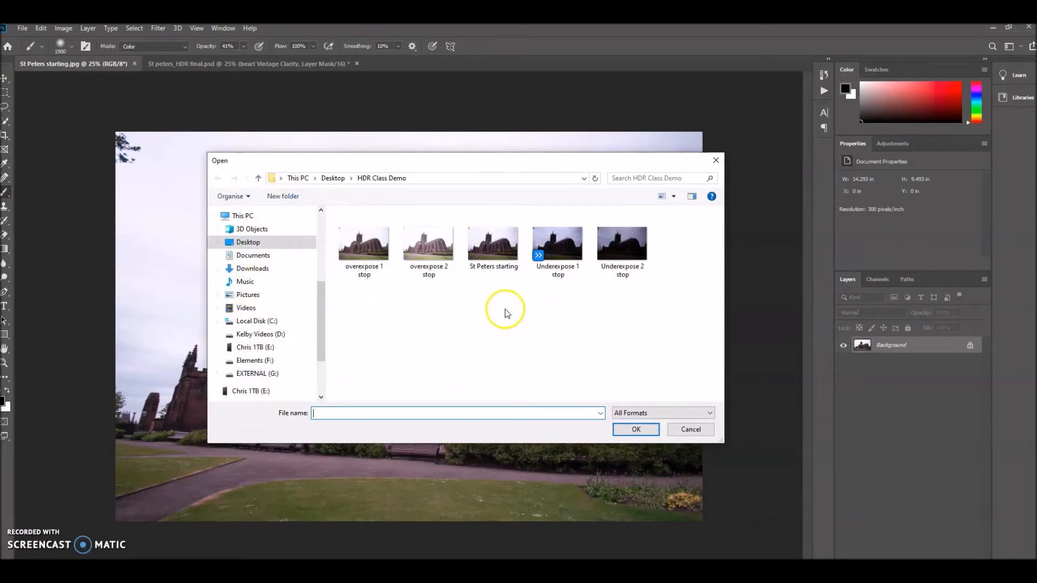
{"action": "left_click", "coordinate": [674, 196]}
{"action": "left_click", "coordinate": [705, 176]}
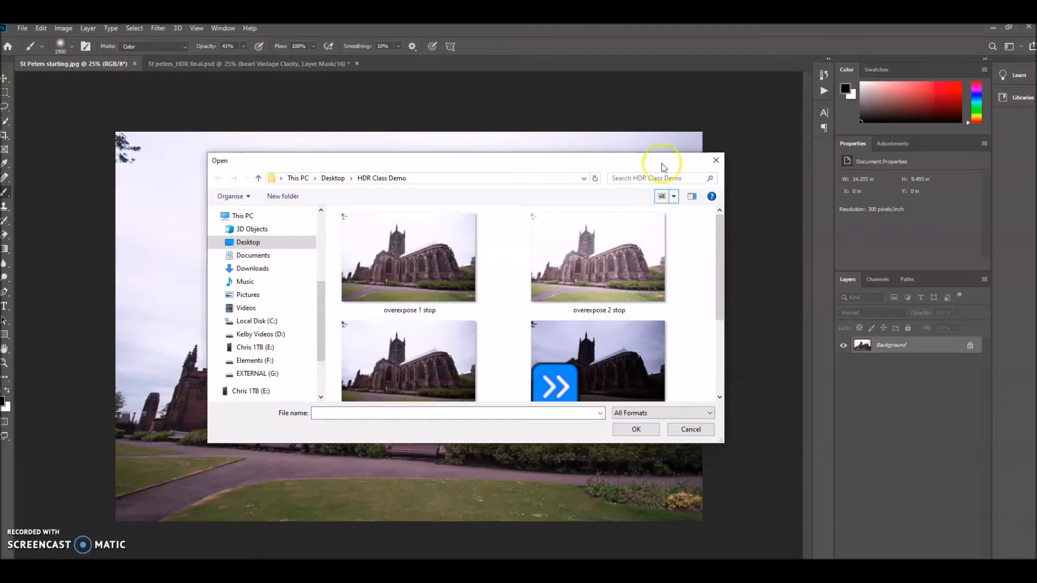
{"action": "left_click_drag", "start_coordinate": [722, 439], "coordinate": [756, 470]}
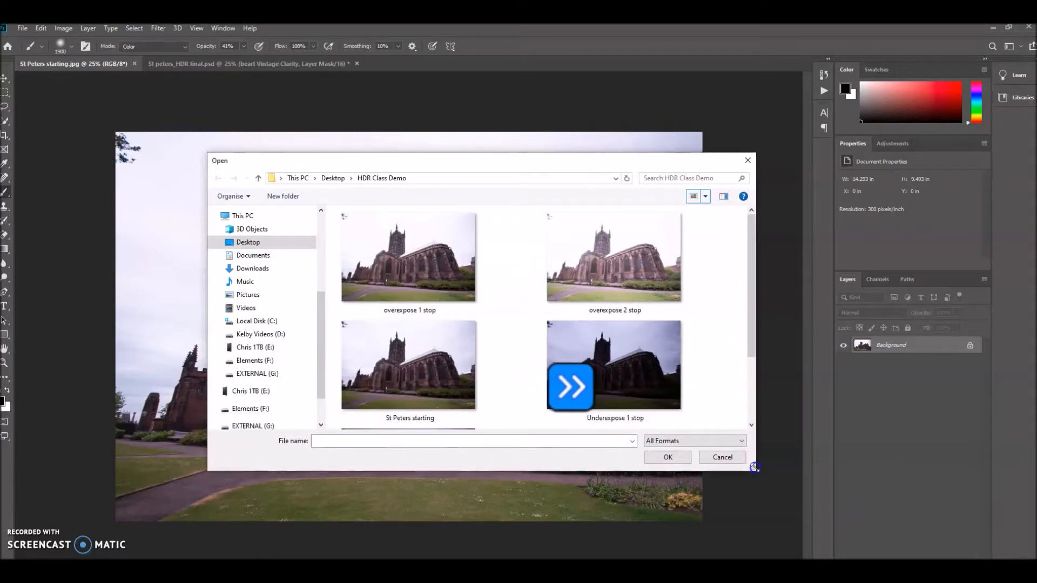
Select all five exposures in the HDR Class Demo folder and add them to the merge list.
{"action": "left_click_drag", "start_coordinate": [753, 313], "coordinate": [752, 365]}
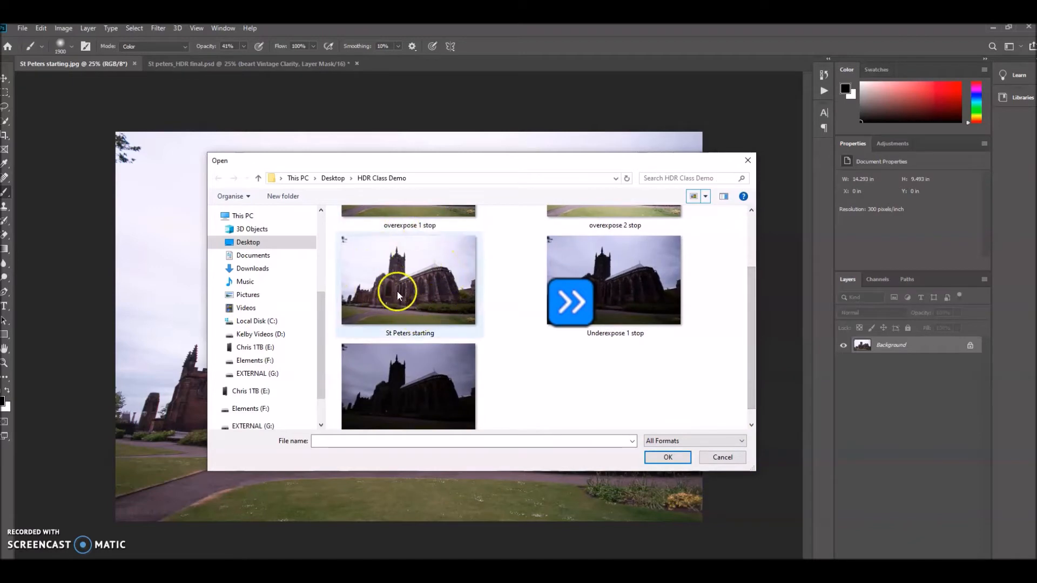
{"action": "left_click_drag", "start_coordinate": [751, 348], "coordinate": [750, 305]}
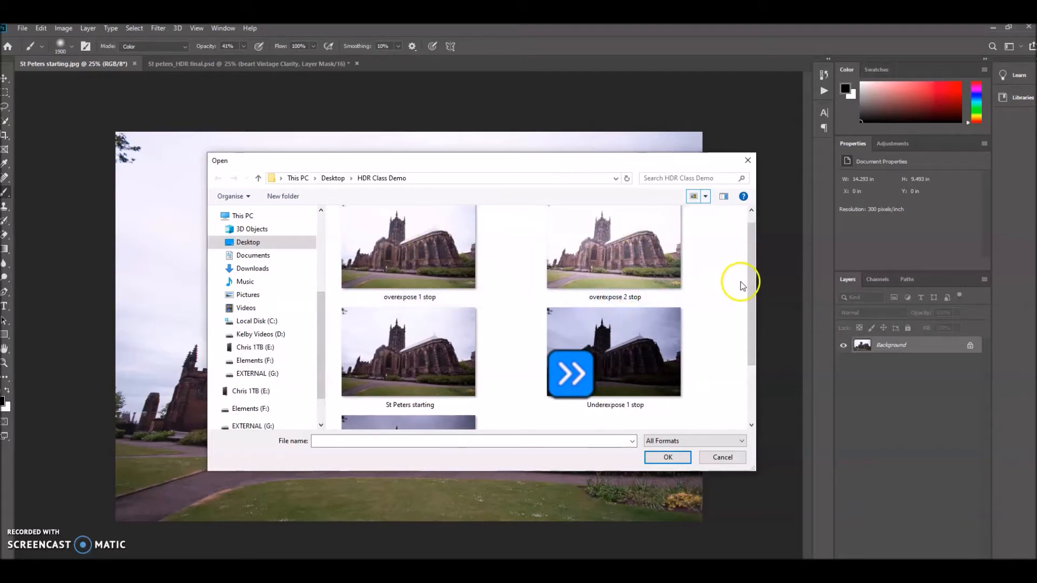
{"action": "left_click_drag", "start_coordinate": [751, 281], "coordinate": [750, 271]}
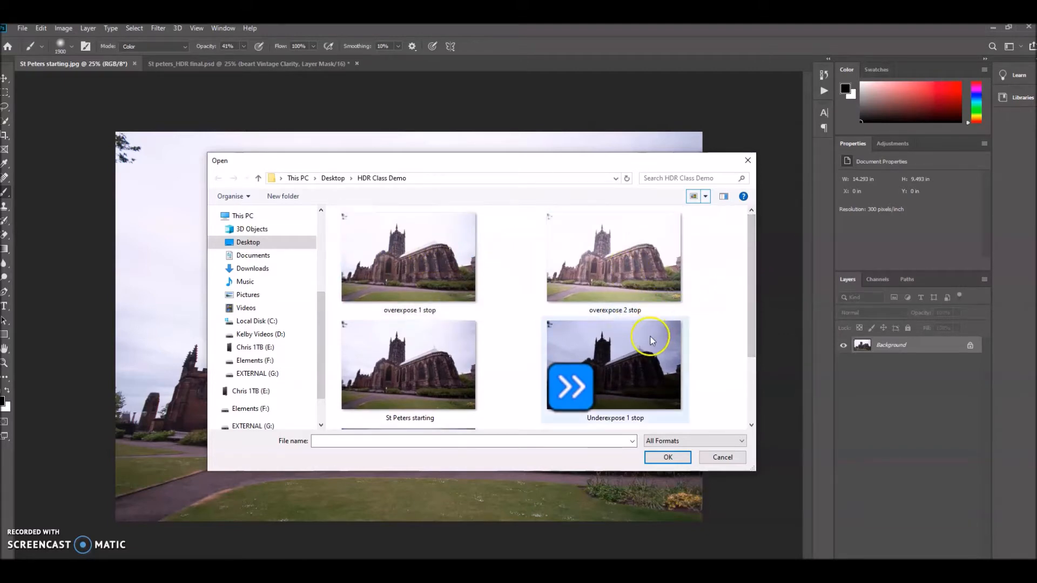
{"action": "left_click_drag", "start_coordinate": [750, 313], "coordinate": [739, 389]}
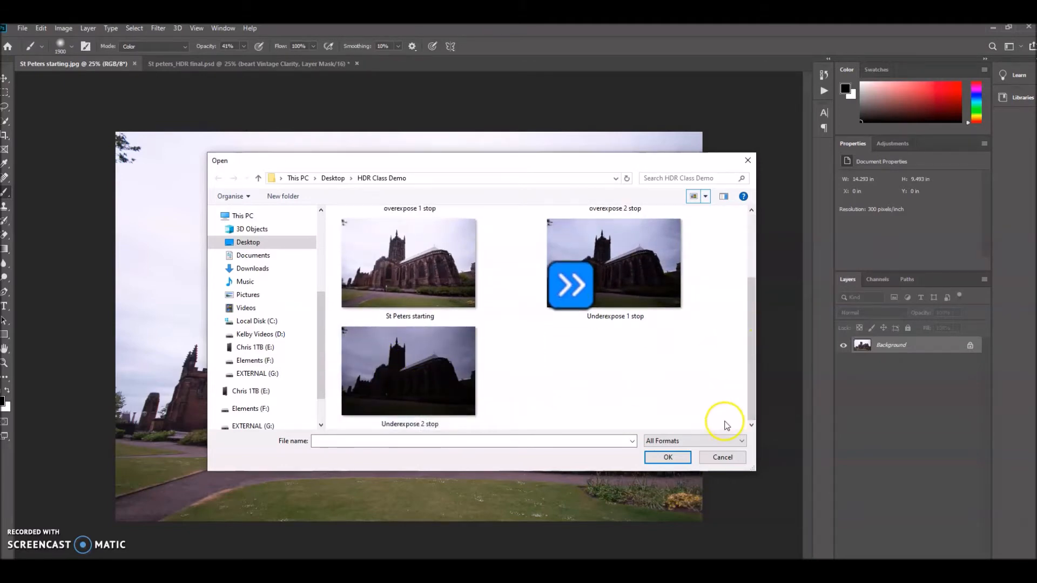
{"action": "left_click_drag", "start_coordinate": [725, 423], "coordinate": [343, 158]}
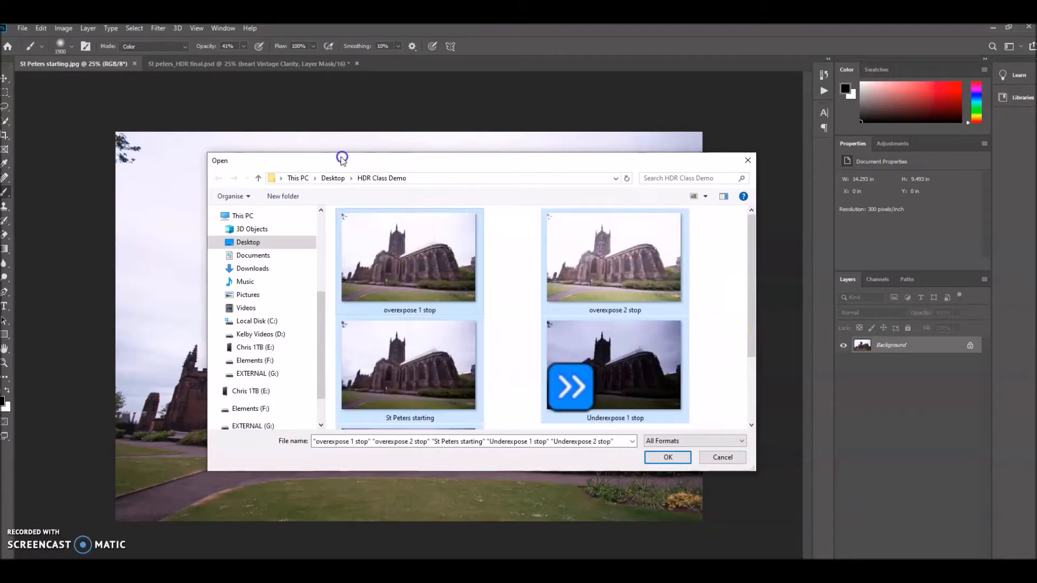
{"action": "left_click", "coordinate": [662, 460]}
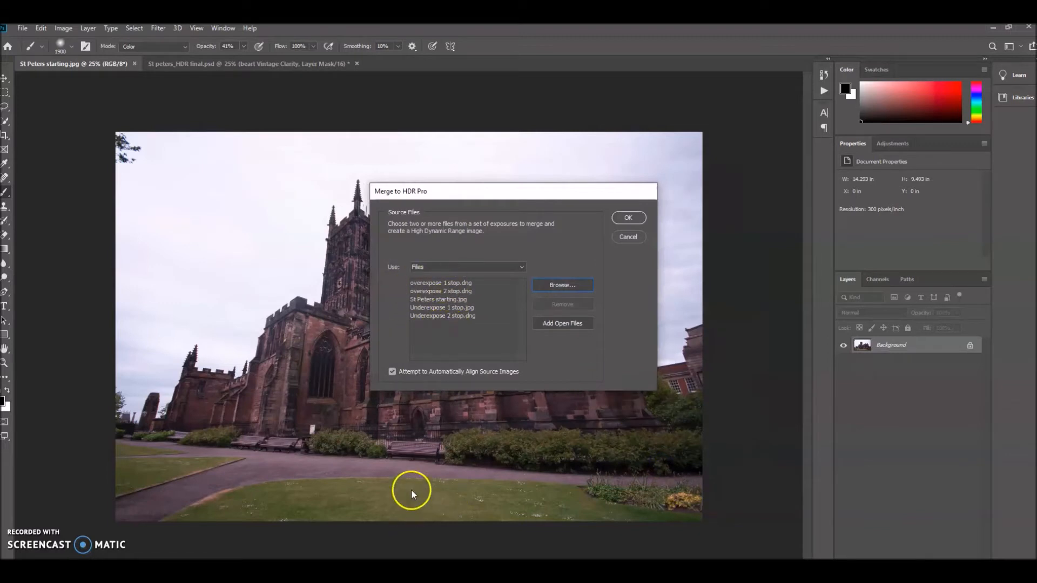
Run the merge with automatic alignment and accept the paste profile conversion.
{"action": "left_click", "coordinate": [628, 217]}
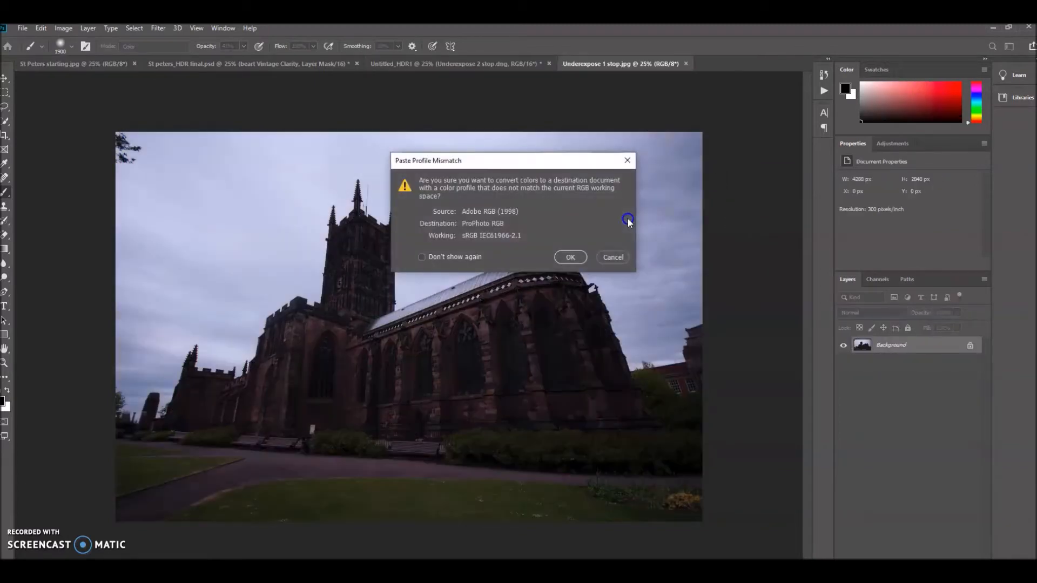
{"action": "left_click", "coordinate": [571, 257]}
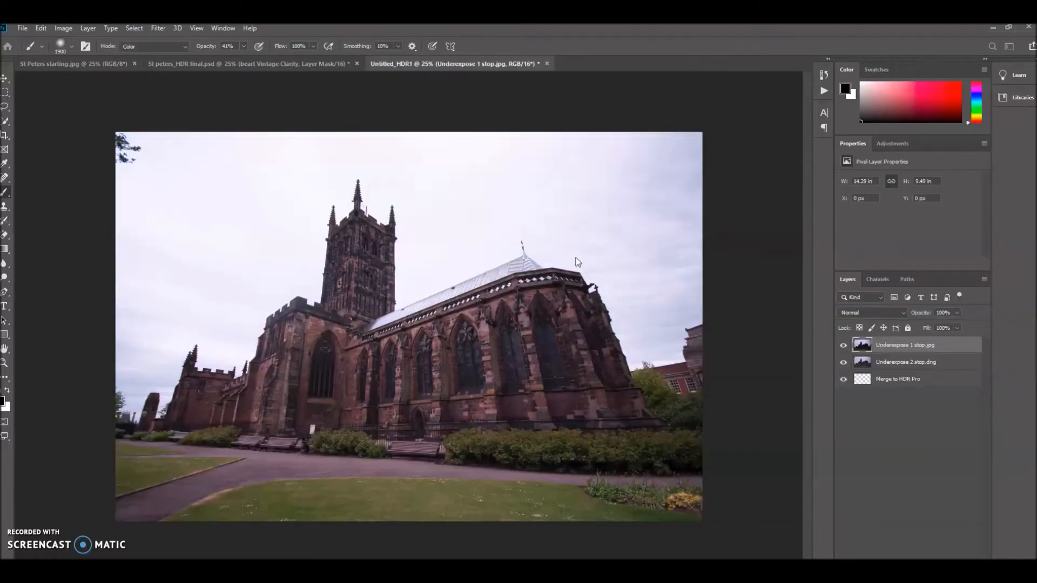
{"action": "left_click", "coordinate": [575, 259]}
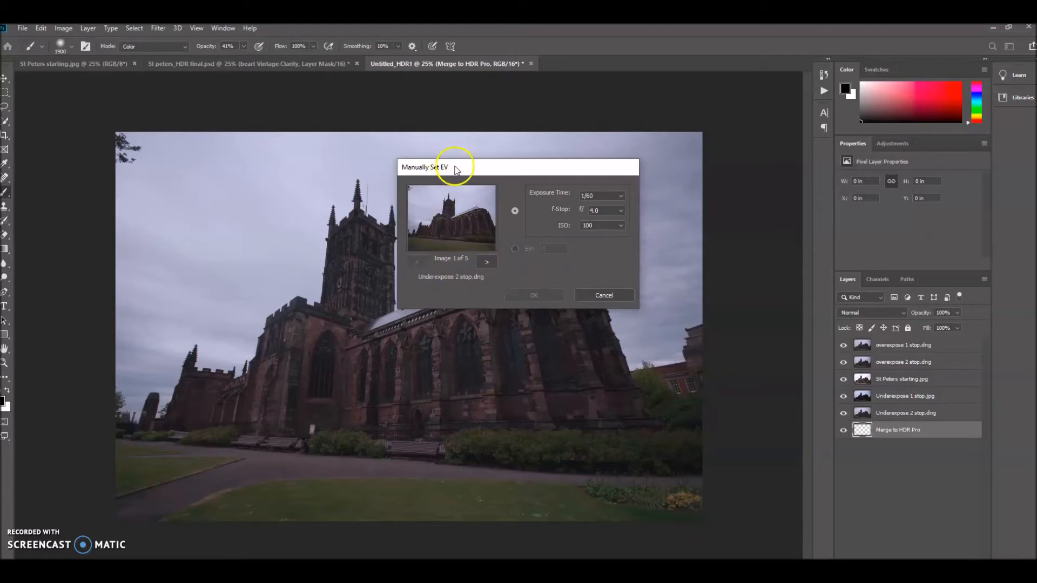
Step through the five source images in the Manually Set EV dialog.
{"action": "left_click_drag", "start_coordinate": [453, 166], "coordinate": [422, 148]}
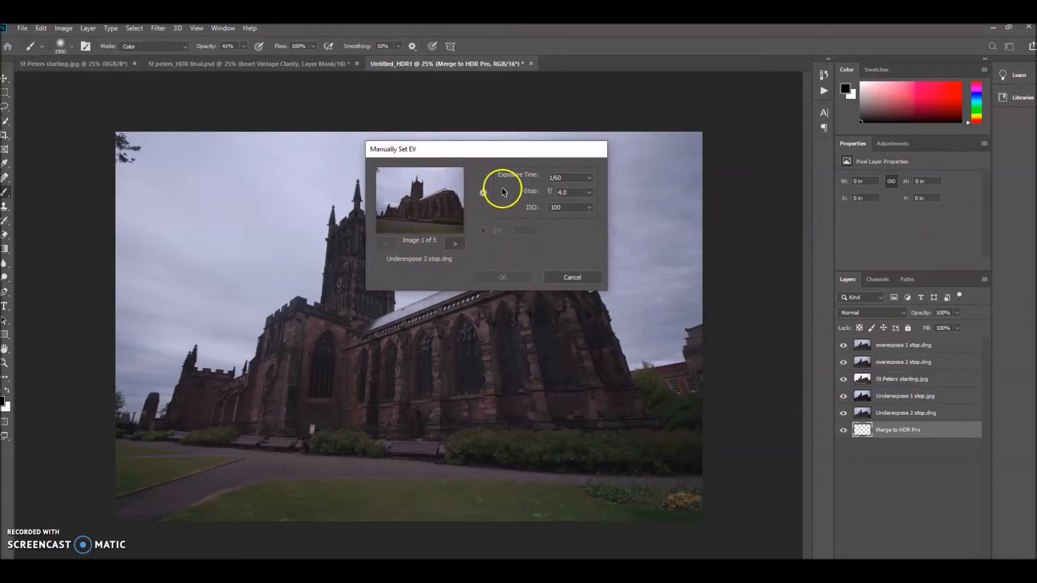
{"action": "left_click", "coordinate": [455, 244]}
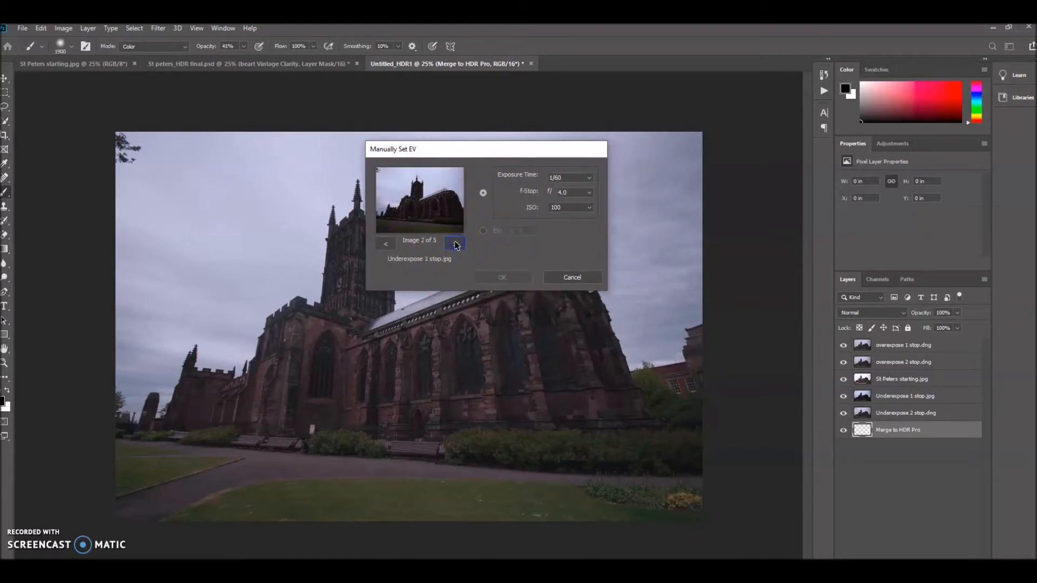
{"action": "left_click", "coordinate": [456, 245]}
{"action": "left_click", "coordinate": [383, 245]}
{"action": "left_click", "coordinate": [453, 246]}
{"action": "left_click", "coordinate": [453, 245]}
{"action": "left_click", "coordinate": [453, 245]}
{"action": "left_click", "coordinate": [384, 244]}
{"action": "left_click", "coordinate": [384, 245]}
{"action": "left_click", "coordinate": [385, 244]}
{"action": "left_click", "coordinate": [385, 244]}
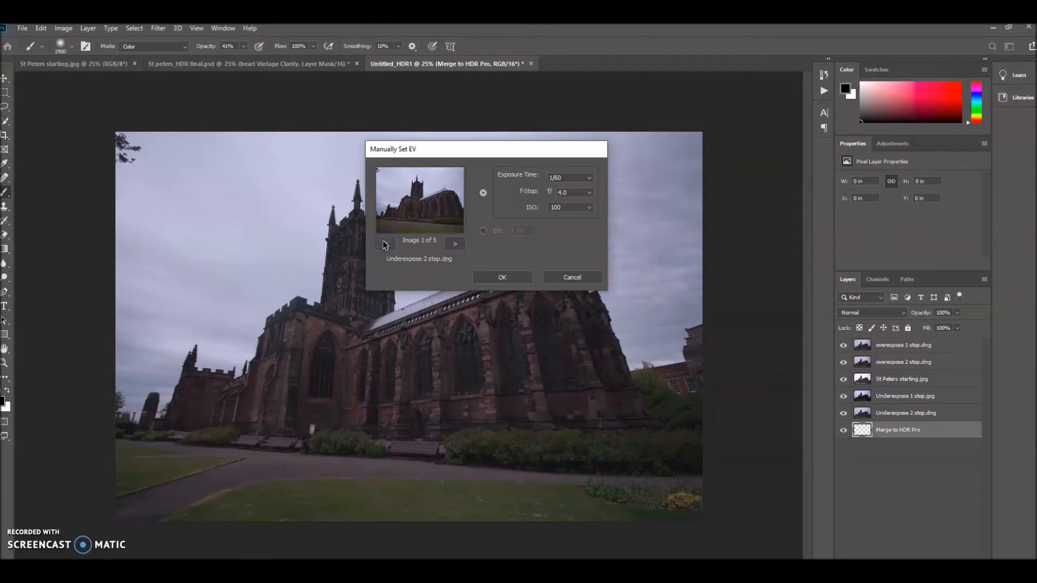
{"action": "left_click", "coordinate": [455, 244]}
{"action": "left_click", "coordinate": [456, 244]}
{"action": "left_click", "coordinate": [455, 244]}
{"action": "left_click", "coordinate": [384, 244]}
{"action": "left_click", "coordinate": [384, 244]}
{"action": "left_click", "coordinate": [384, 244]}
{"action": "left_click", "coordinate": [456, 244]}
{"action": "left_click", "coordinate": [456, 244]}
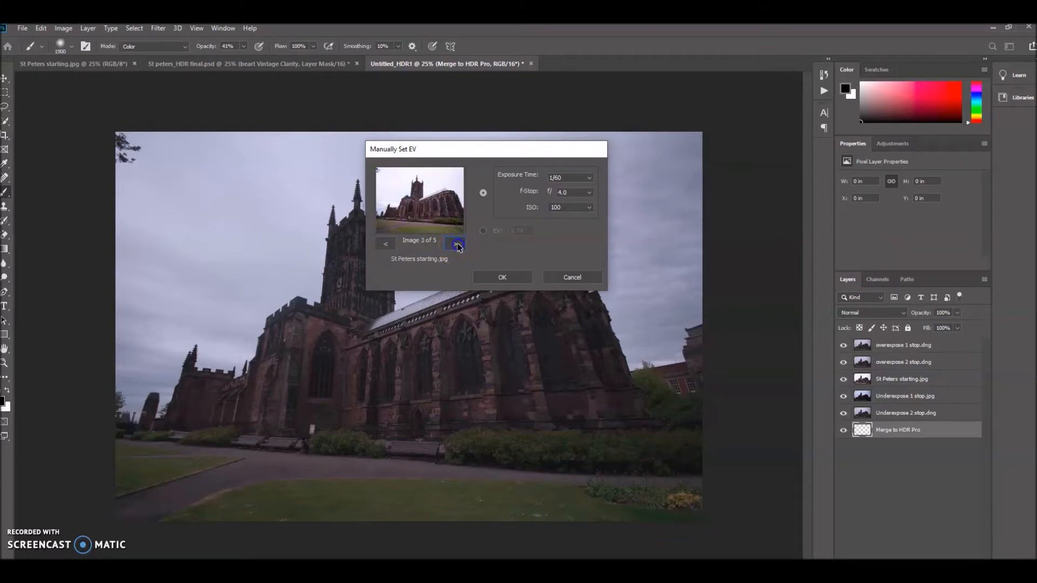
{"action": "left_click", "coordinate": [457, 244]}
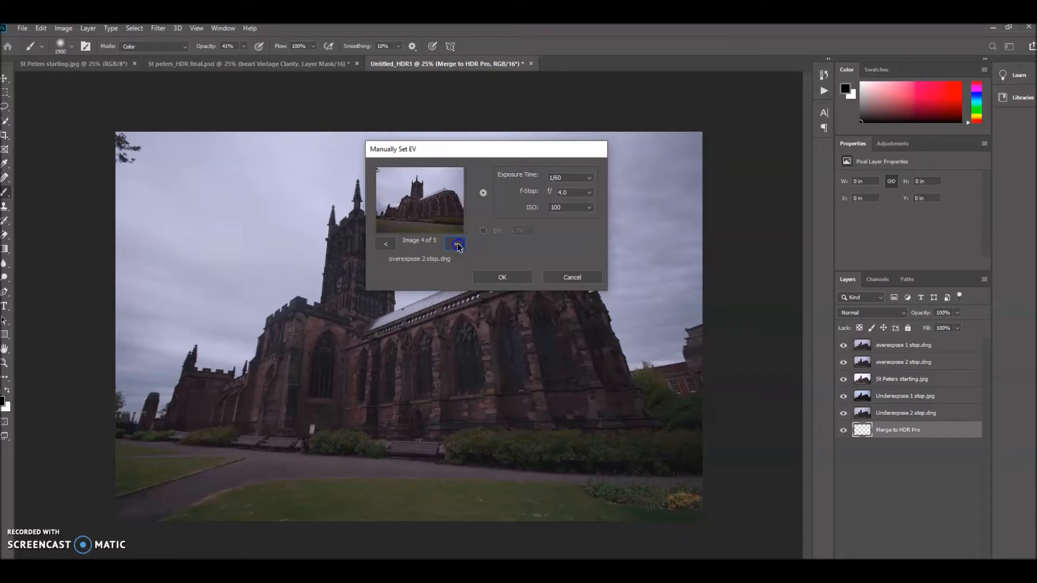
{"action": "left_click", "coordinate": [457, 245]}
{"action": "left_click", "coordinate": [385, 244]}
{"action": "left_click", "coordinate": [385, 244]}
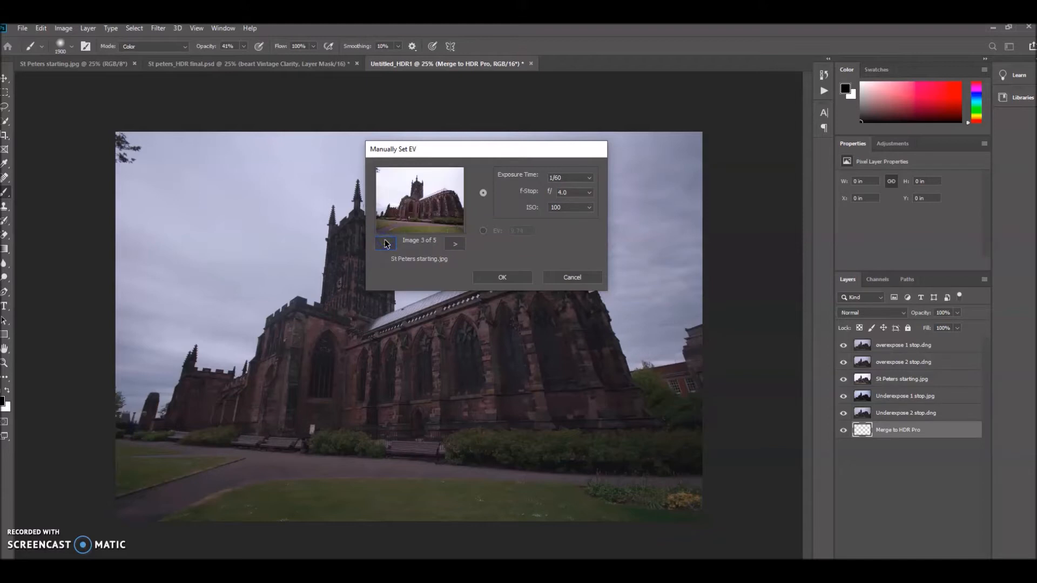
Switch to EV entry and set the St Peters starting image's EV to 0.
{"action": "left_click", "coordinate": [483, 231]}
{"action": "double_click", "coordinate": [527, 232]}
{"action": "left_click_drag", "start_coordinate": [528, 231], "coordinate": [511, 230]}
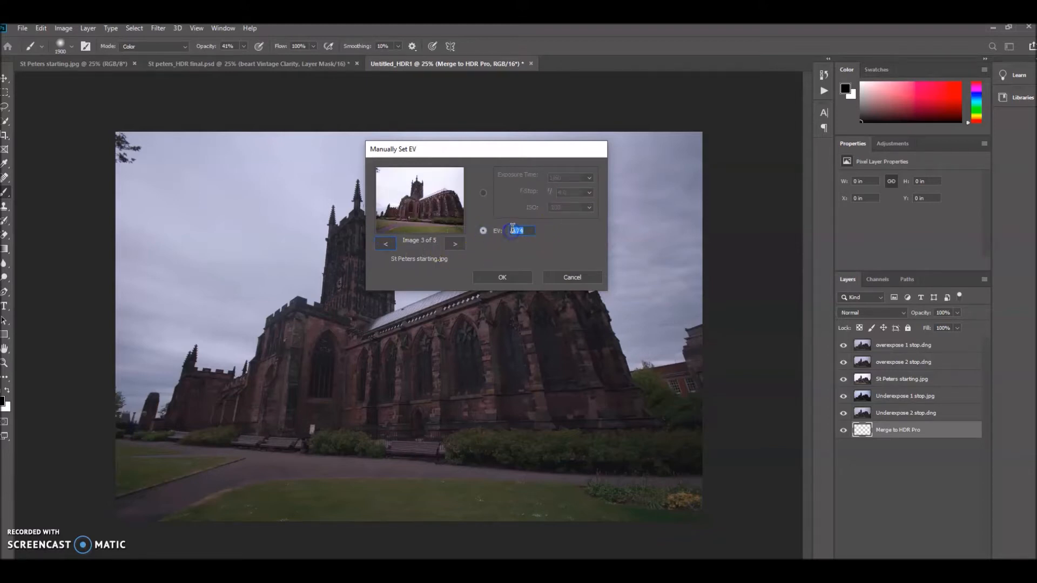
{"action": "key", "text": "BackSpace"}
{"action": "left_click", "coordinate": [452, 244]}
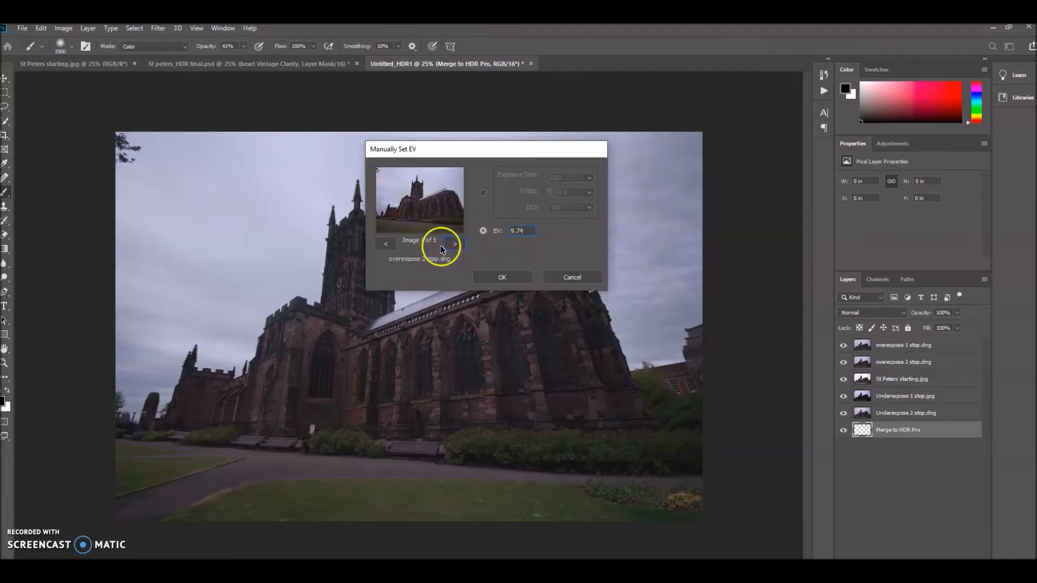
Set the overexpose 2 stop image's EV to +2.
{"action": "left_click_drag", "start_coordinate": [522, 232], "coordinate": [506, 233]}
{"action": "type", "text": "+2"}
{"action": "left_click", "coordinate": [495, 233]}
Set the Underexpose 1 stop image's EV to -1.
{"action": "left_click", "coordinate": [455, 244]}
{"action": "left_click", "coordinate": [410, 263]}
{"action": "left_click_drag", "start_coordinate": [530, 231], "coordinate": [508, 232]}
{"action": "left_click", "coordinate": [386, 244]}
{"action": "left_click", "coordinate": [385, 244]}
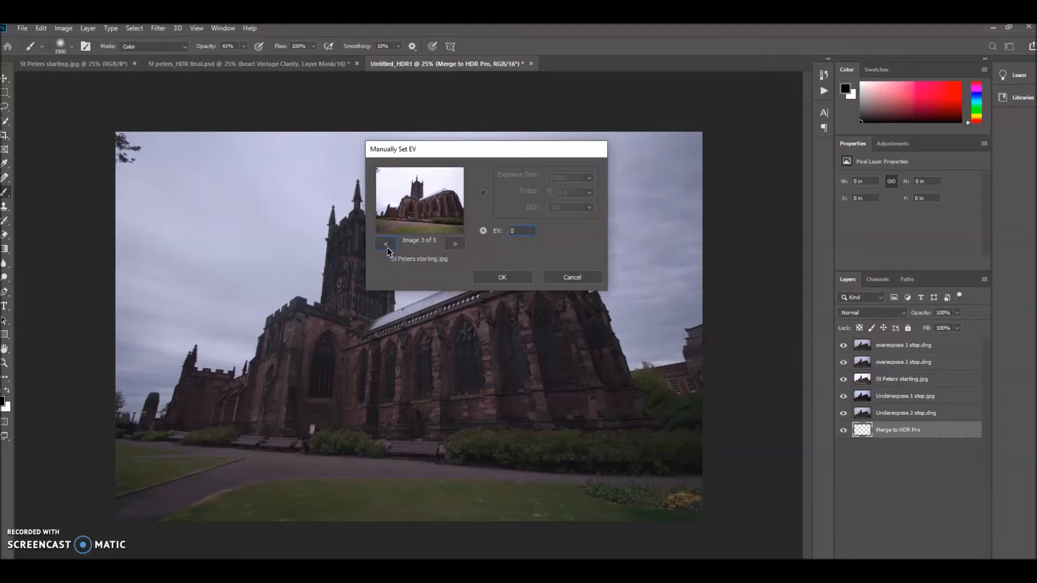
{"action": "left_click", "coordinate": [385, 244]}
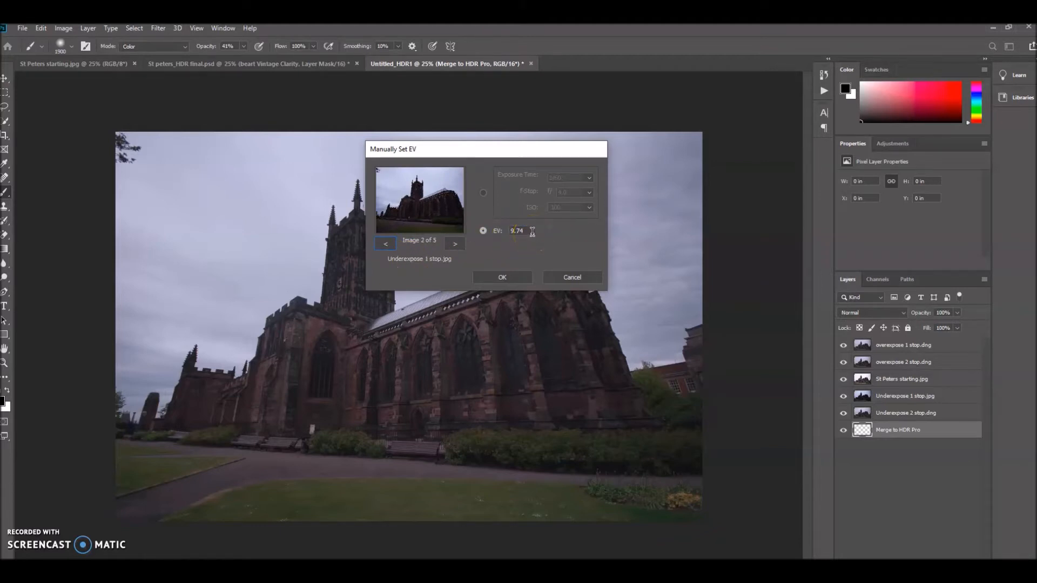
{"action": "left_click_drag", "start_coordinate": [532, 233], "coordinate": [508, 232]}
{"action": "key", "text": "BackSpace"}
{"action": "type", "text": "-1"}
{"action": "left_click", "coordinate": [387, 245]}
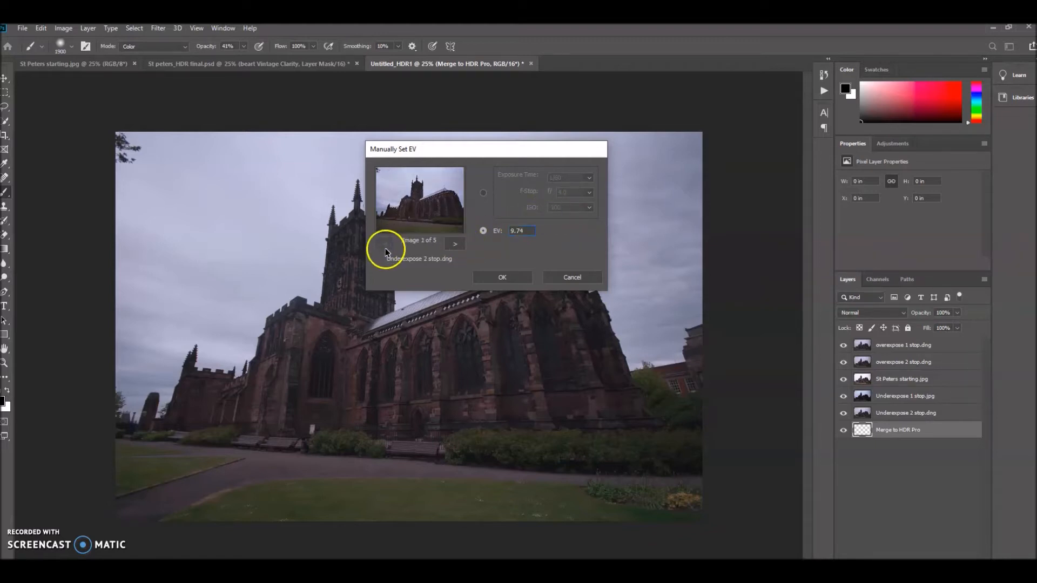
Set the Underexpose 2 stop image's EV to -2 and confirm the exposure values.
{"action": "left_click_drag", "start_coordinate": [543, 231], "coordinate": [476, 231]}
{"action": "type", "text": "-2"}
{"action": "left_click", "coordinate": [503, 278]}
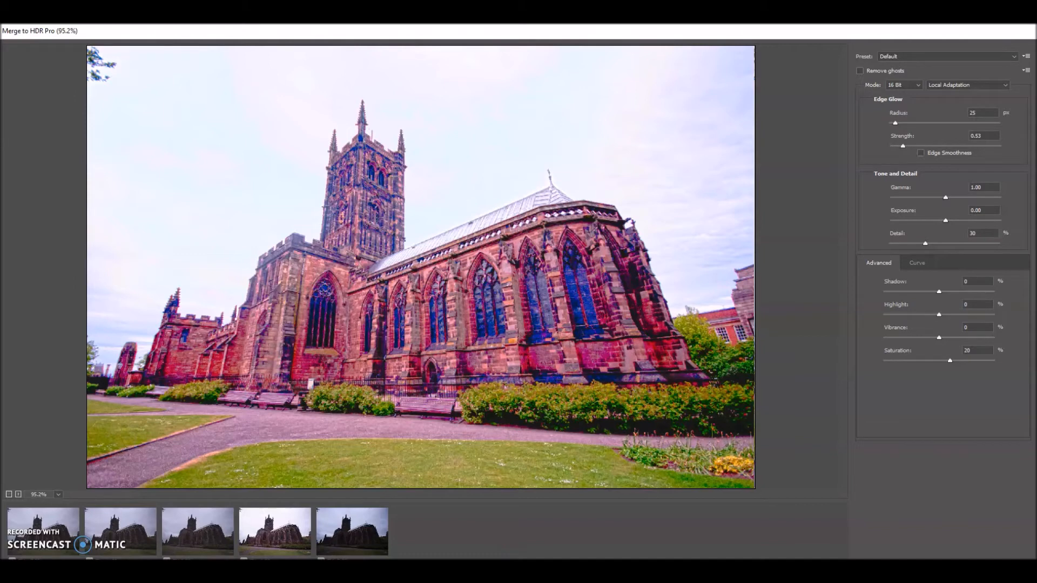
{"action": "key", "text": "Return"}
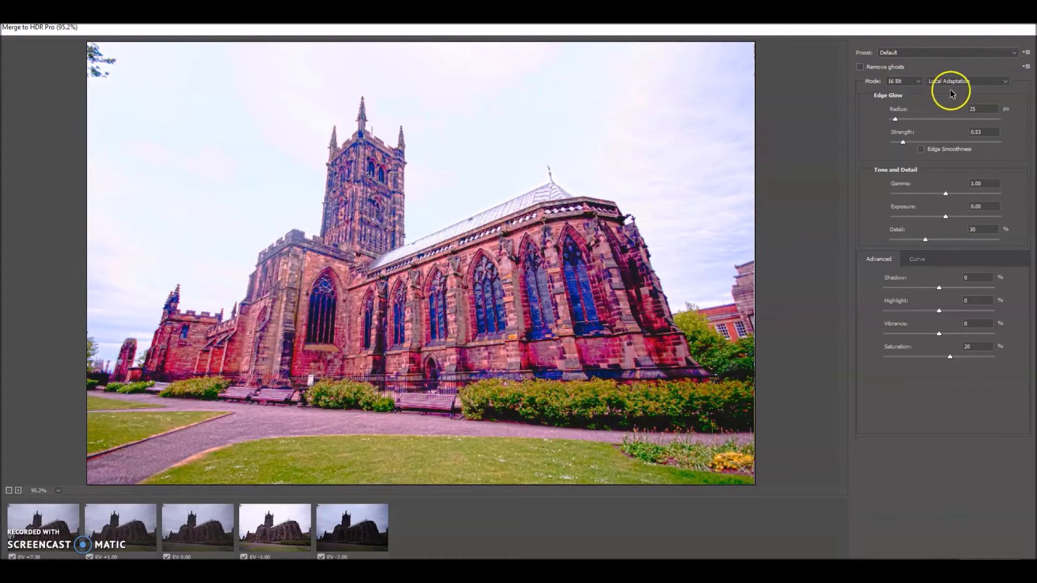
Try Remove ghosts and preview the Monochromatic, City Twilight and Flat HDR presets.
{"action": "left_click", "coordinate": [860, 68]}
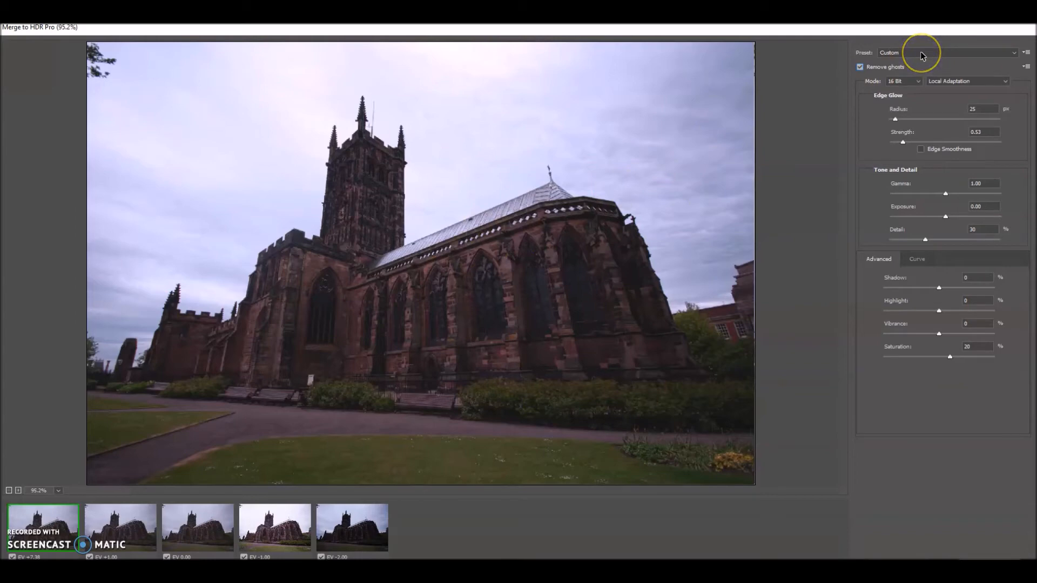
{"action": "left_click", "coordinate": [889, 52]}
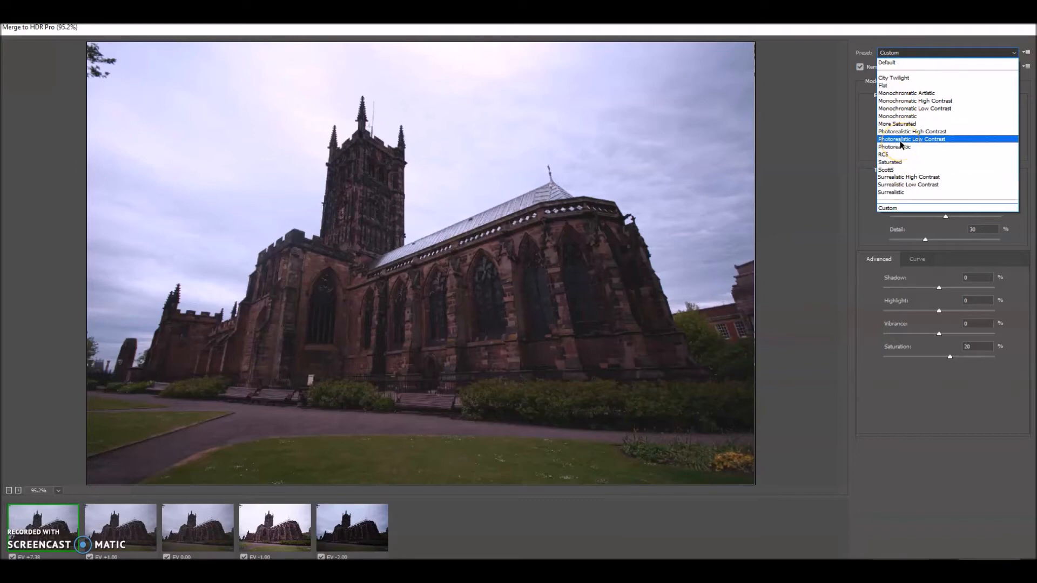
{"action": "left_click", "coordinate": [898, 117]}
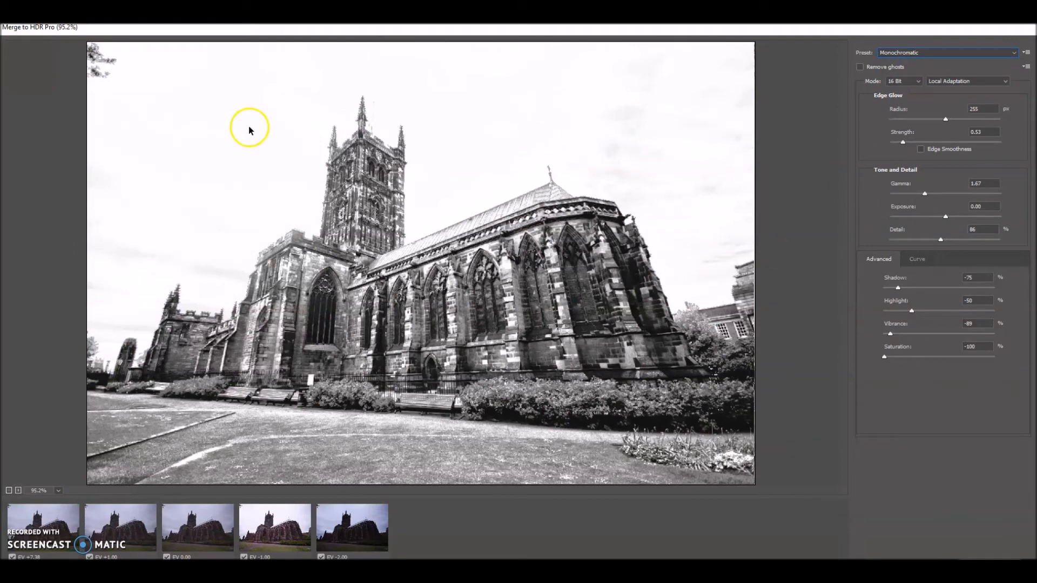
{"action": "left_click", "coordinate": [917, 54]}
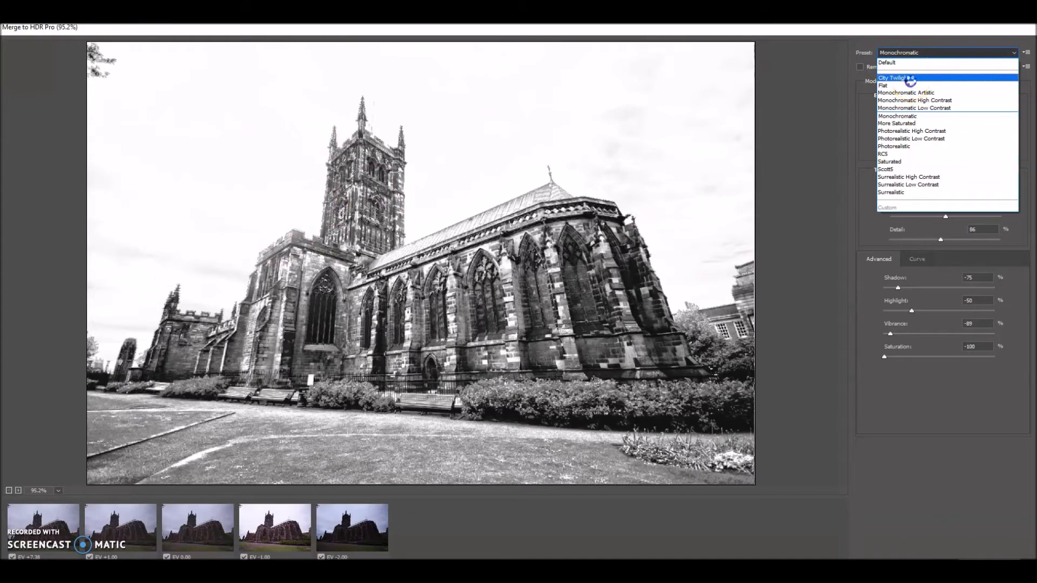
{"action": "left_click", "coordinate": [911, 79]}
{"action": "left_click", "coordinate": [914, 54]}
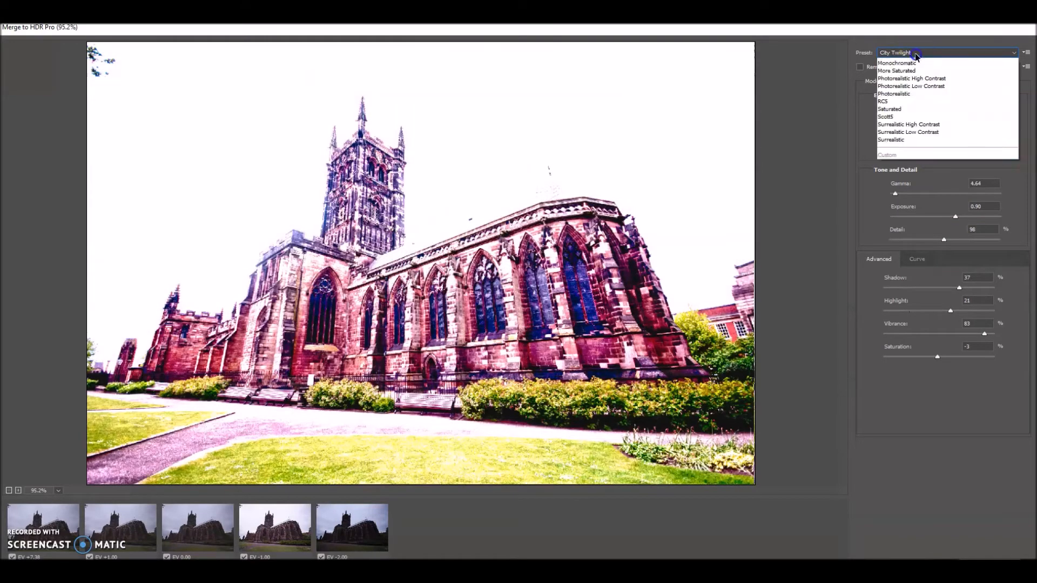
{"action": "left_click", "coordinate": [912, 86]}
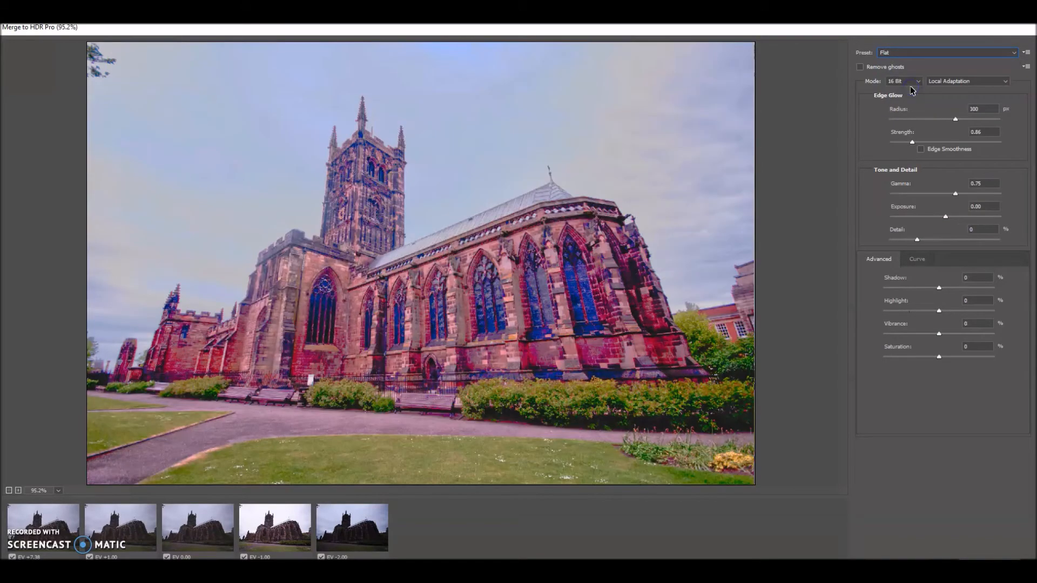
Apply the Photorealistic preset to the HDR merge.
{"action": "left_click", "coordinate": [923, 59]}
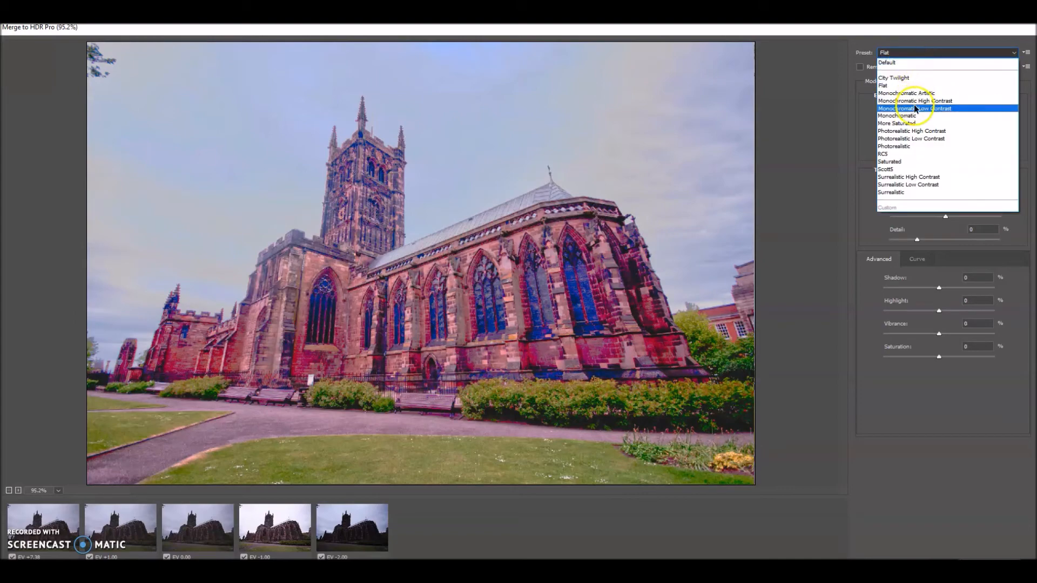
{"action": "left_click", "coordinate": [913, 146]}
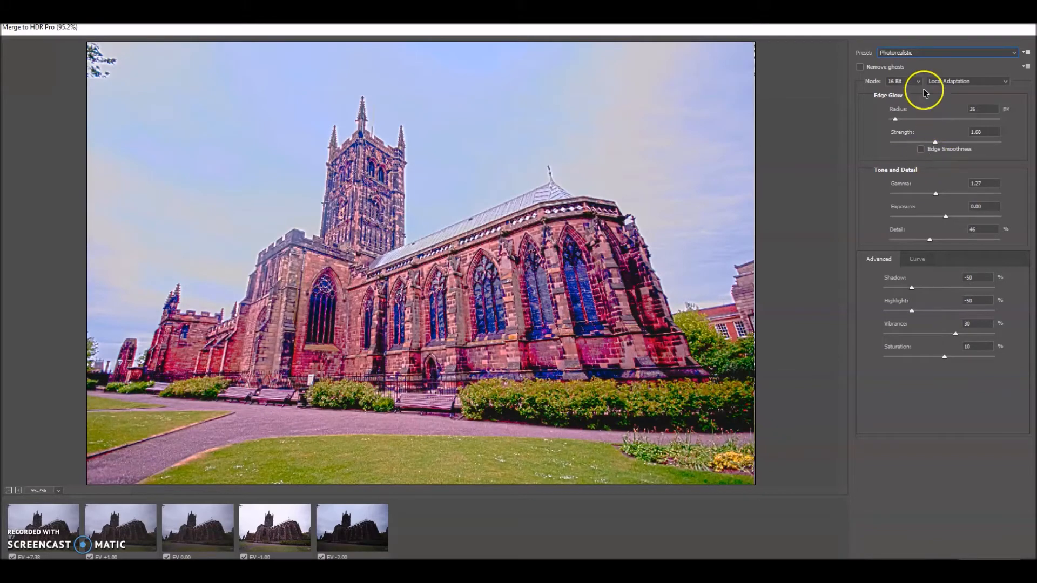
{"action": "left_click", "coordinate": [938, 52]}
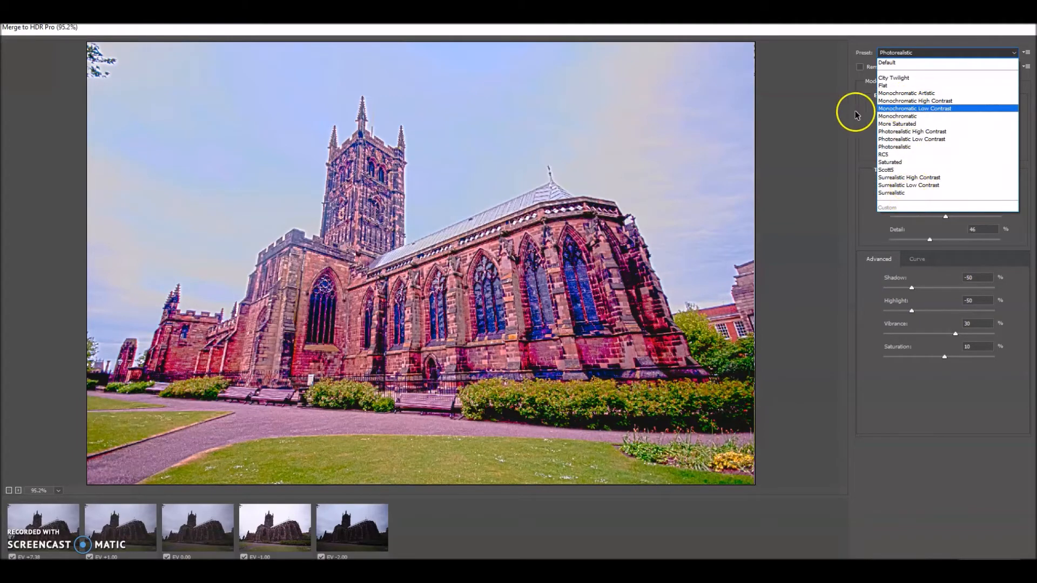
{"action": "left_click", "coordinate": [805, 129]}
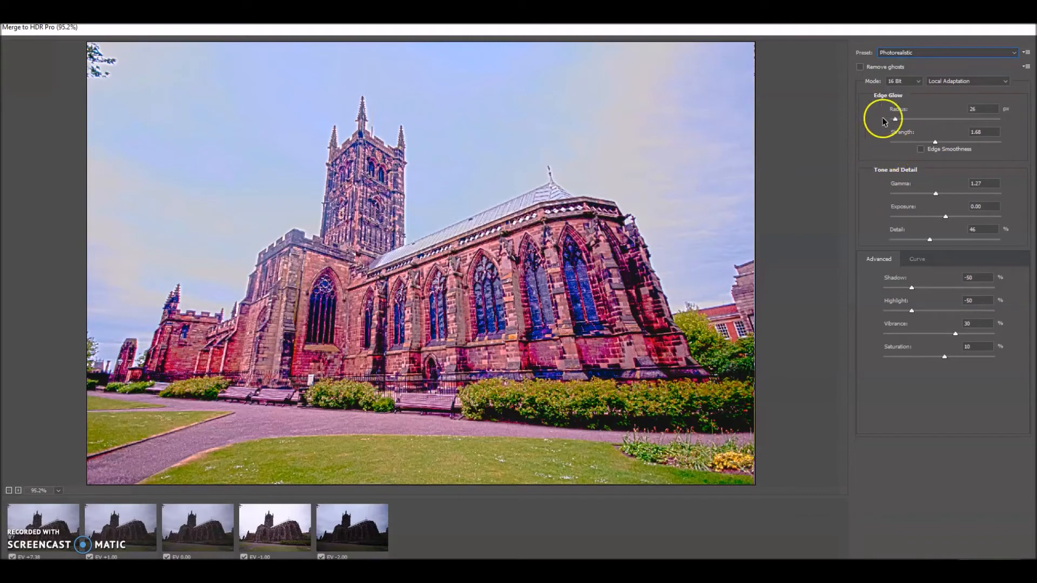
Lower the Edge Glow strength to 0.70 and the Shadow setting to -40.
{"action": "left_click_drag", "start_coordinate": [935, 142], "coordinate": [909, 144]}
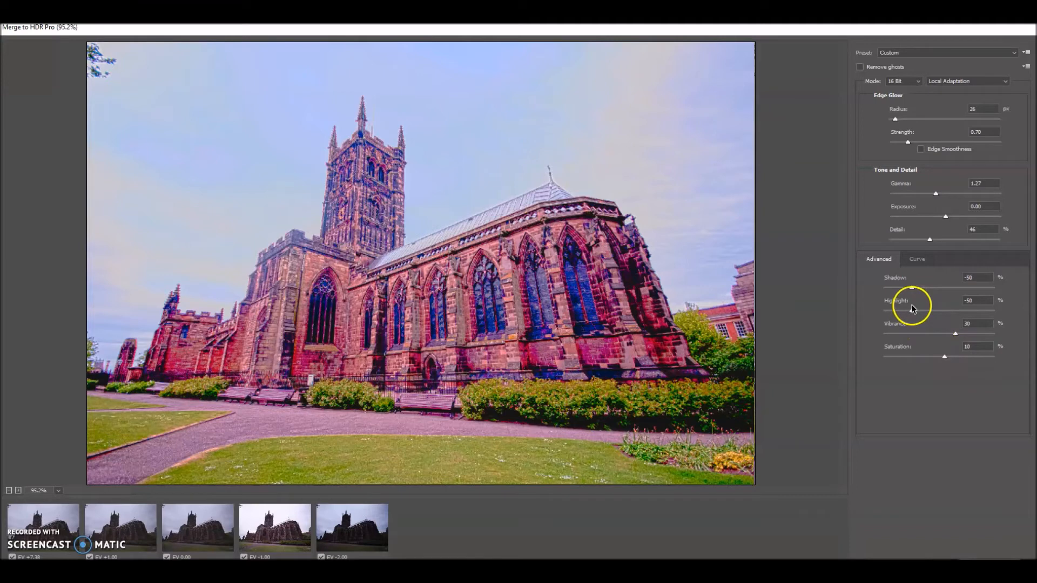
{"action": "left_click_drag", "start_coordinate": [915, 295], "coordinate": [917, 287]}
{"action": "left_click", "coordinate": [275, 527]}
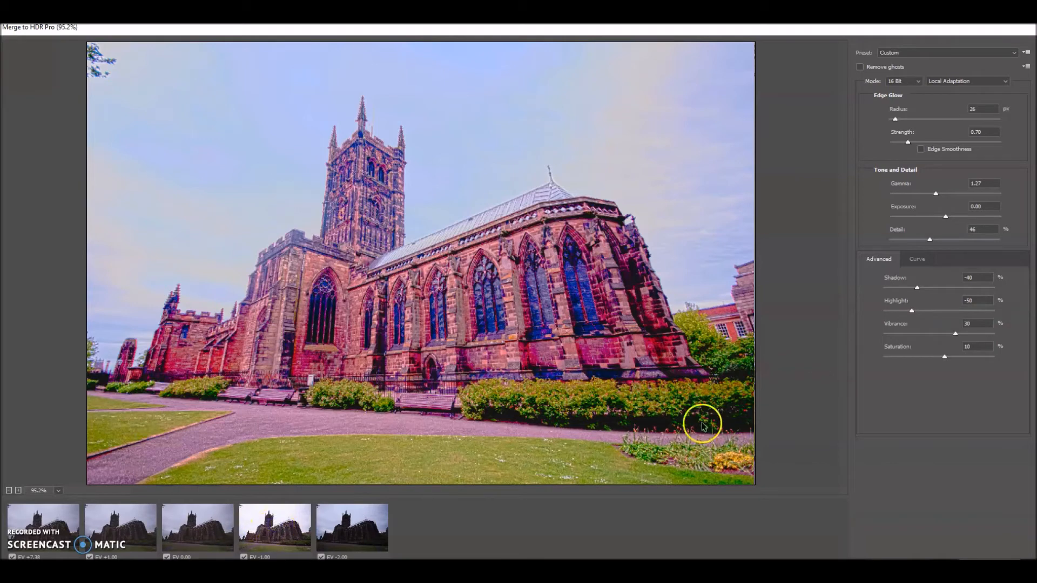
Set the Edge Glow strength to 0.61 and raise the radius to 166 px.
{"action": "mouse_move", "coordinate": [907, 141]}
{"action": "left_mouse_down"}
{"action": "mouse_move", "coordinate": [901, 120]}
{"action": "mouse_move", "coordinate": [907, 125]}
{"action": "left_mouse_up"}
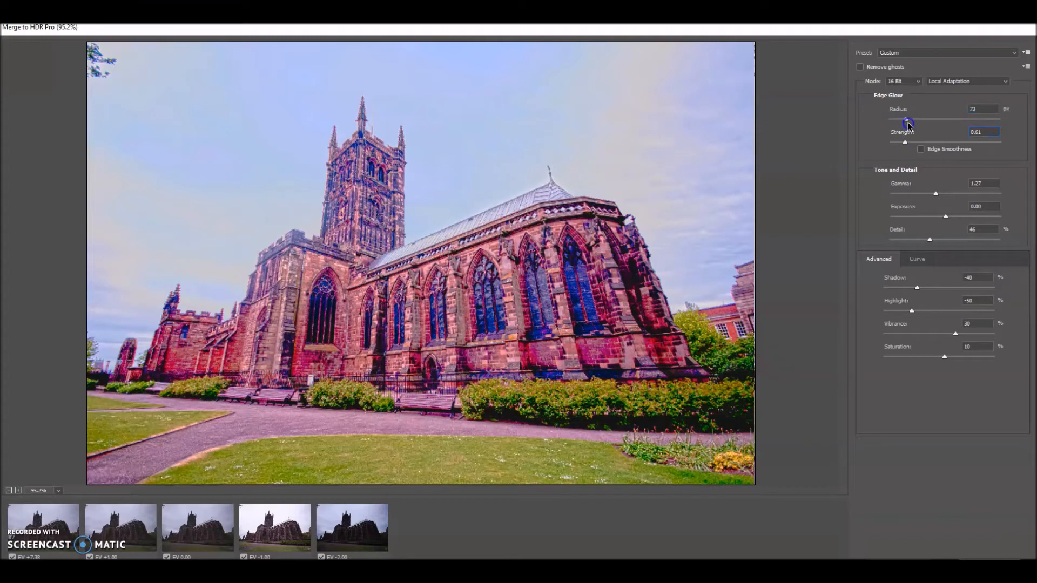
{"action": "left_click", "coordinate": [937, 125]}
{"action": "left_click_drag", "start_coordinate": [907, 122], "coordinate": [907, 122]}
Reduce the Saturation setting to -25%.
{"action": "mouse_move", "coordinate": [944, 356]}
{"action": "left_mouse_down"}
{"action": "mouse_move", "coordinate": [973, 352]}
{"action": "mouse_move", "coordinate": [924, 360]}
{"action": "left_mouse_up"}
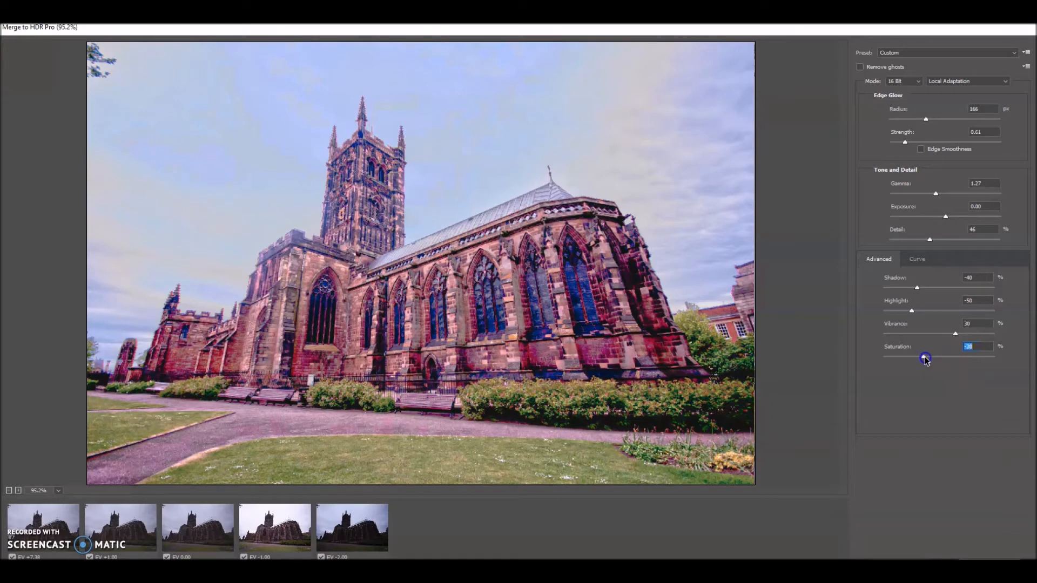
{"action": "left_click_drag", "start_coordinate": [925, 360], "coordinate": [928, 361]}
Raise the Detail to 98% and lower the Exposure to -0.50.
{"action": "left_click_drag", "start_coordinate": [932, 241], "coordinate": [936, 244]}
{"action": "left_click_drag", "start_coordinate": [938, 243], "coordinate": [947, 243]}
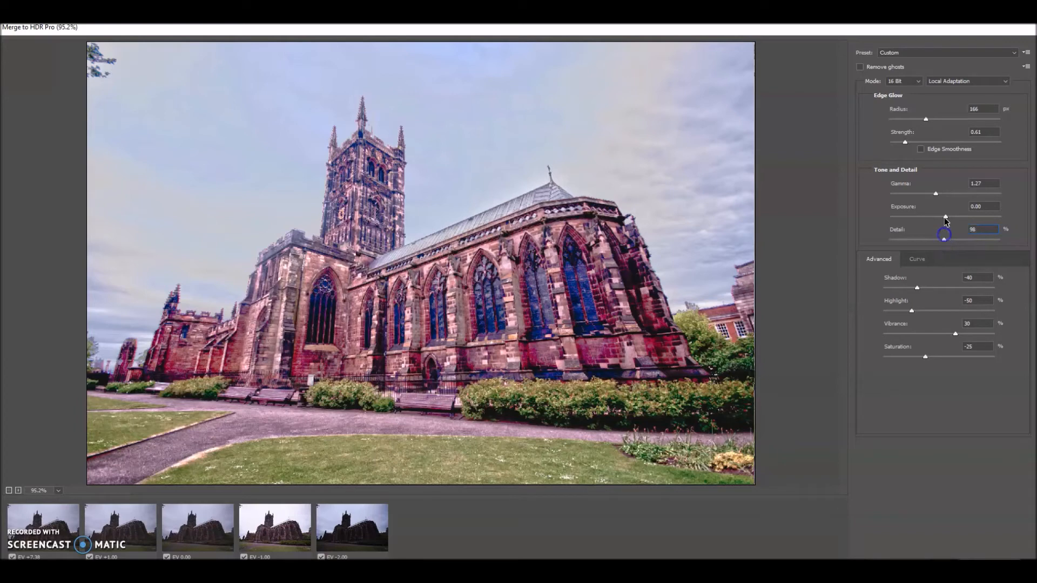
{"action": "left_click_drag", "start_coordinate": [946, 216], "coordinate": [941, 219]}
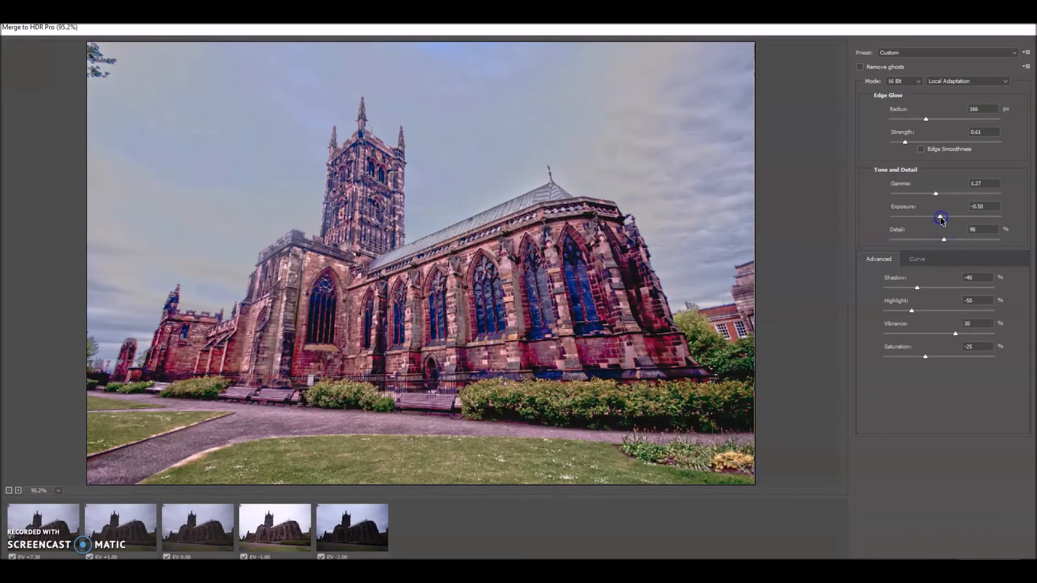
{"action": "left_click", "coordinate": [940, 218]}
Set the Edge Glow strength to 1.08 and enable Edge Smoothness.
{"action": "left_click_drag", "start_coordinate": [906, 144], "coordinate": [899, 142]}
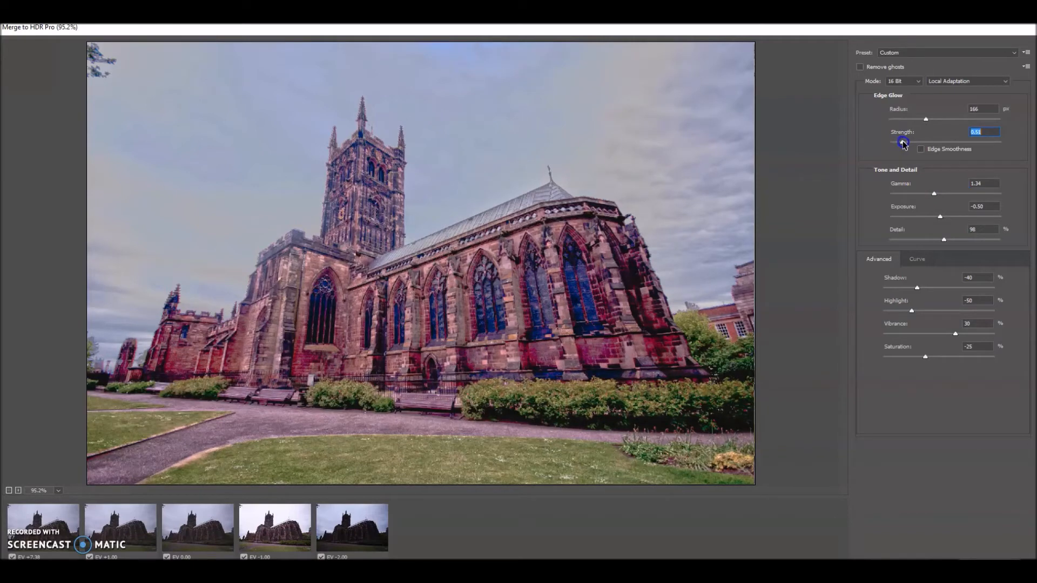
{"action": "left_click_drag", "start_coordinate": [906, 144], "coordinate": [905, 144]}
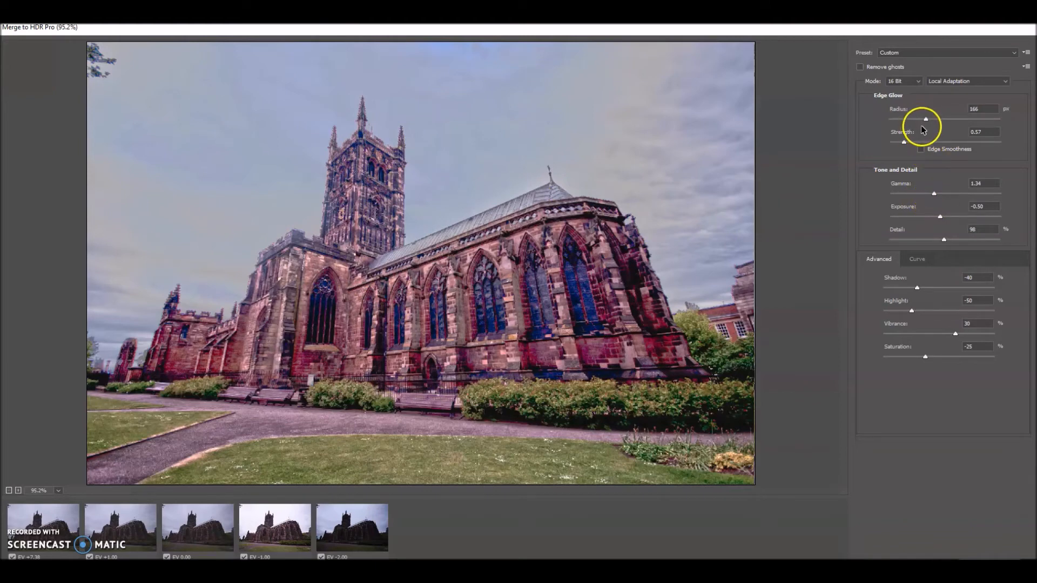
{"action": "left_click", "coordinate": [906, 142]}
{"action": "left_click_drag", "start_coordinate": [908, 145], "coordinate": [918, 146]}
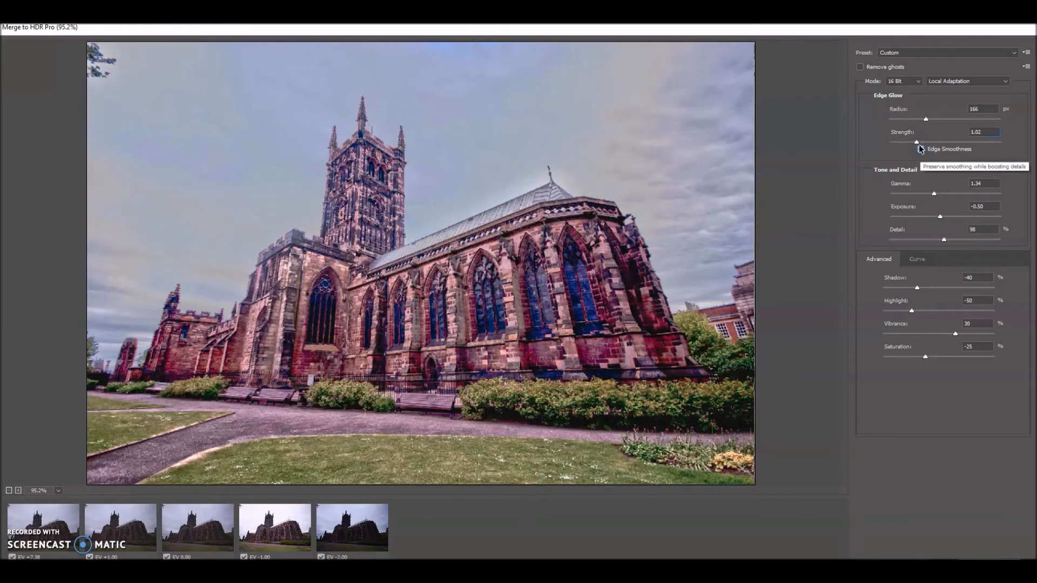
{"action": "left_click", "coordinate": [920, 147]}
{"action": "left_click_drag", "start_coordinate": [916, 144], "coordinate": [923, 145]}
{"action": "left_click", "coordinate": [922, 145]}
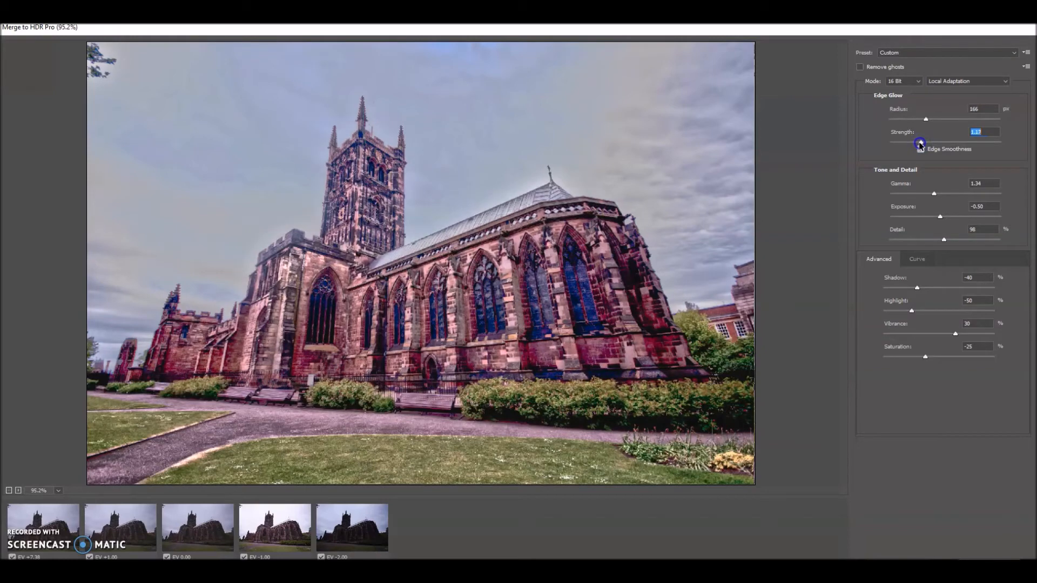
Adjust the advanced settings to Shadow -35, Highlight -60, Vibrance 16 and Saturation -35.
{"action": "left_click", "coordinate": [932, 331]}
{"action": "left_click_drag", "start_coordinate": [926, 357], "coordinate": [920, 290]}
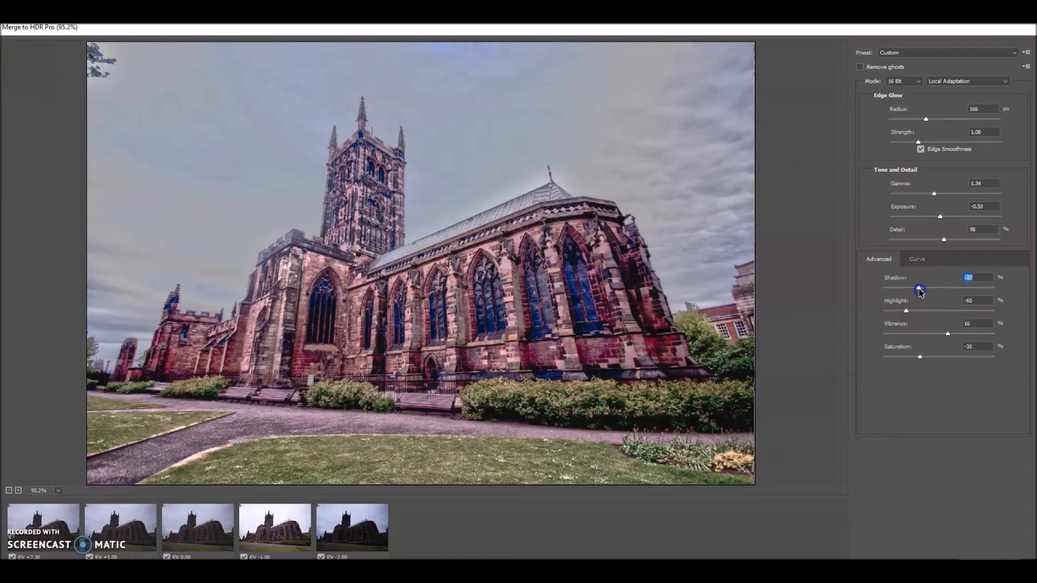
{"action": "left_click_drag", "start_coordinate": [922, 292], "coordinate": [921, 292]}
{"action": "left_click_drag", "start_coordinate": [925, 293], "coordinate": [922, 292]}
{"action": "left_click", "coordinate": [860, 67]}
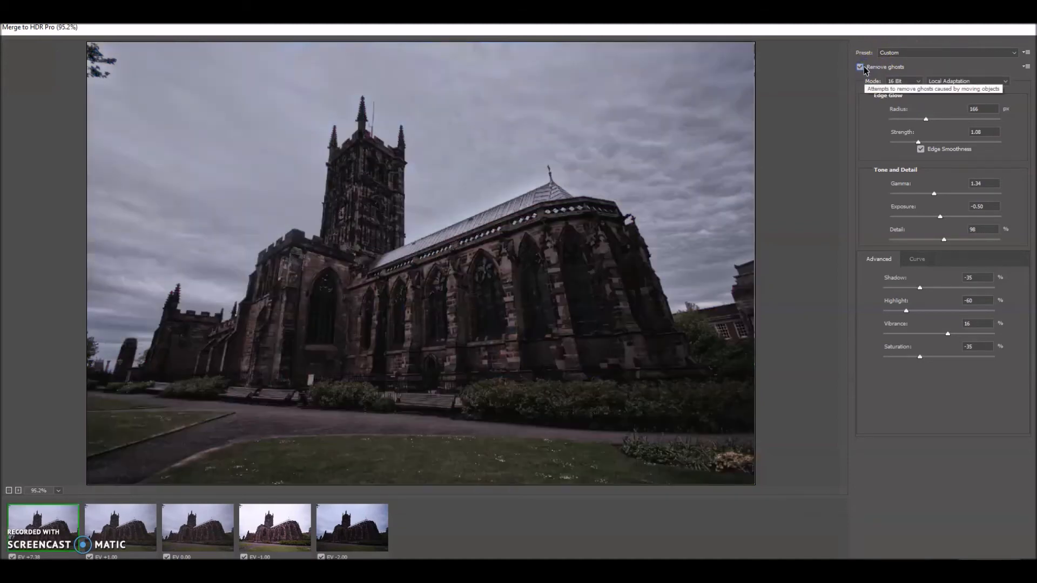
{"action": "left_click", "coordinate": [860, 68]}
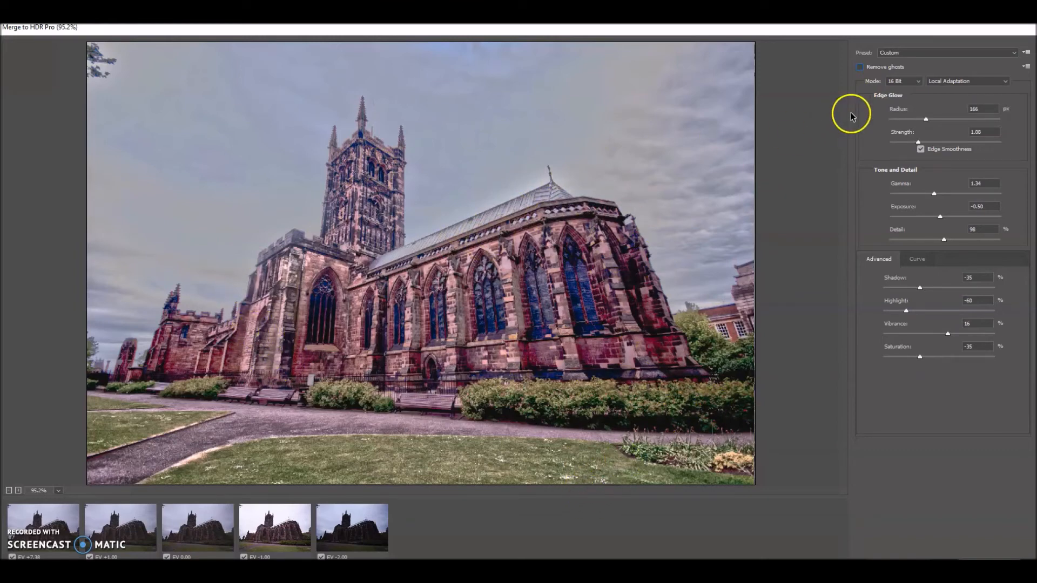
{"action": "left_click", "coordinate": [955, 52]}
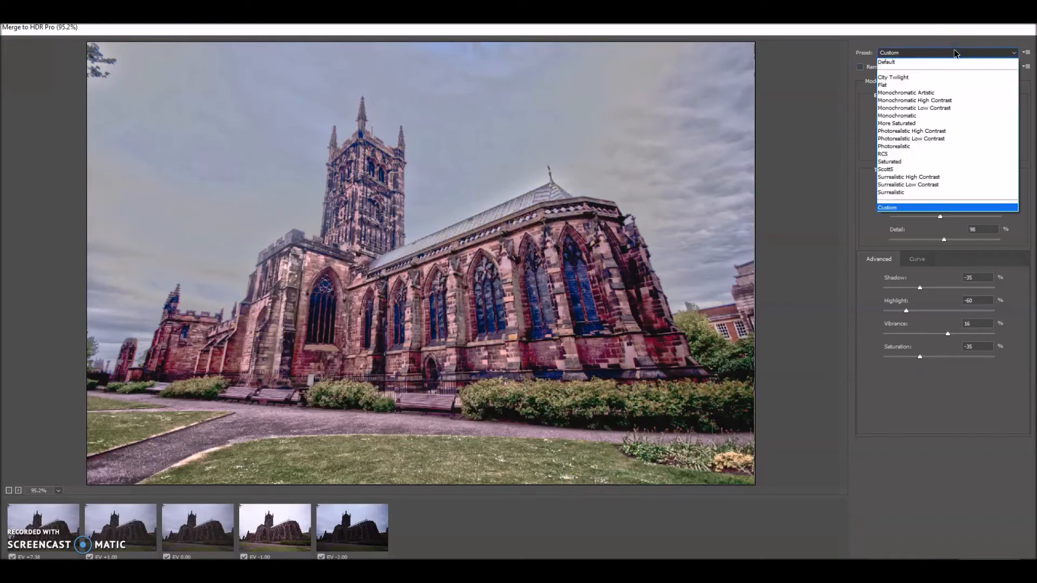
{"action": "left_click", "coordinate": [907, 156]}
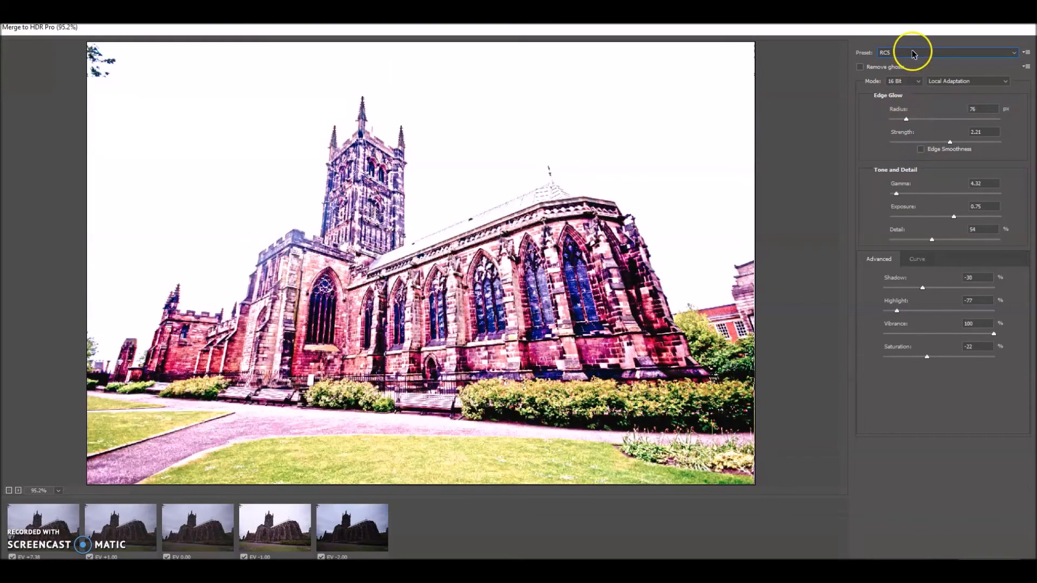
{"action": "left_click", "coordinate": [913, 54]}
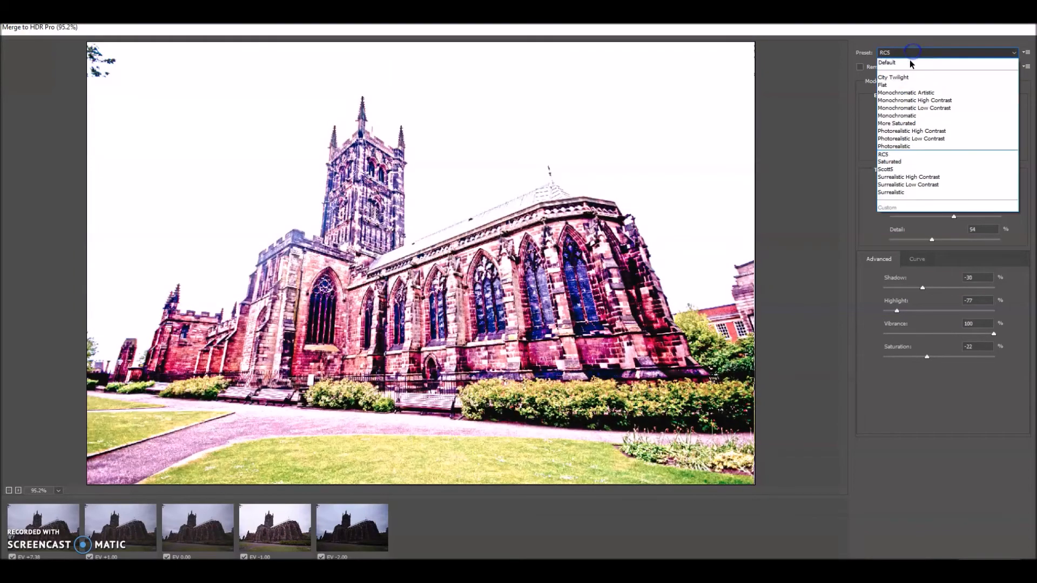
{"action": "left_click", "coordinate": [906, 206]}
{"action": "left_click", "coordinate": [909, 52]}
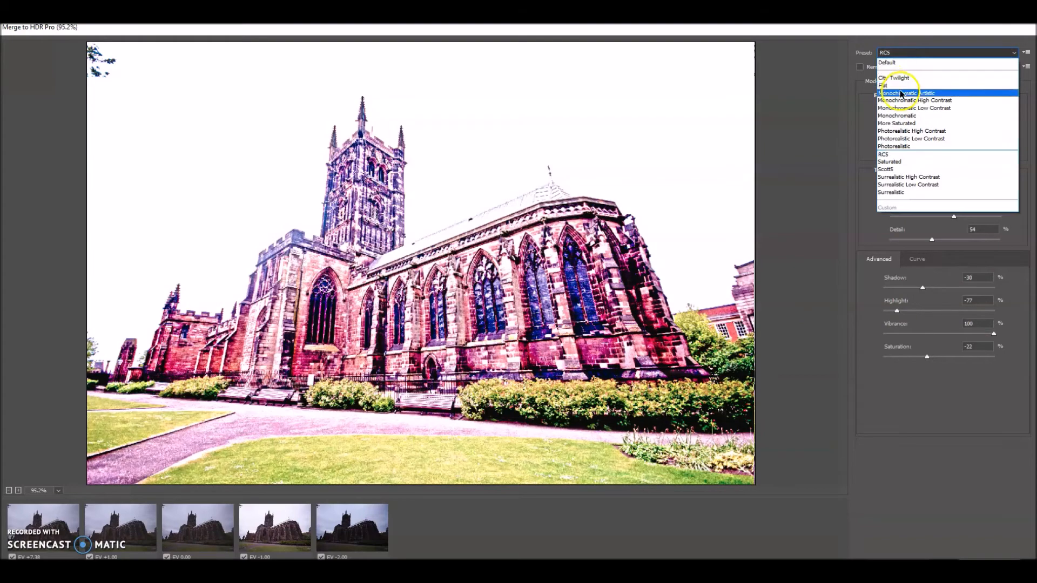
{"action": "left_click", "coordinate": [901, 94]}
Apply the Scott5 preset to the HDR merge.
{"action": "left_click", "coordinate": [901, 52]}
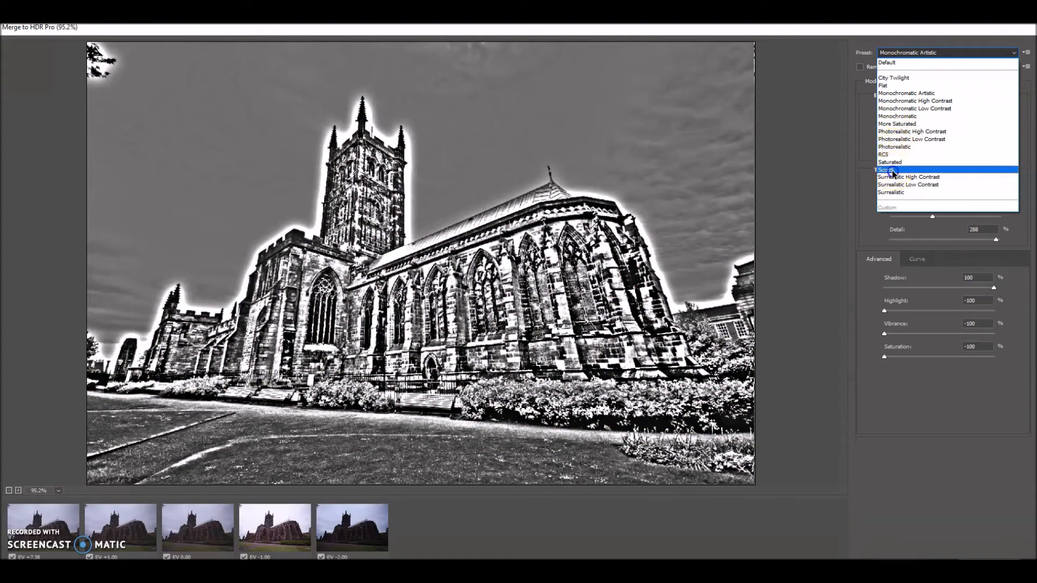
{"action": "left_click", "coordinate": [891, 170]}
{"action": "left_click", "coordinate": [903, 53]}
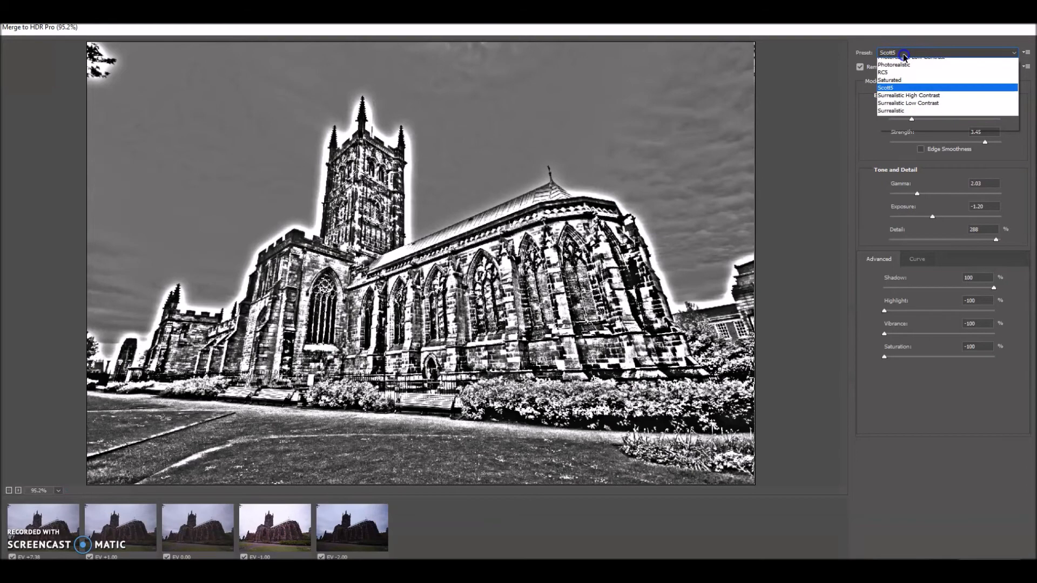
{"action": "left_click", "coordinate": [812, 237]}
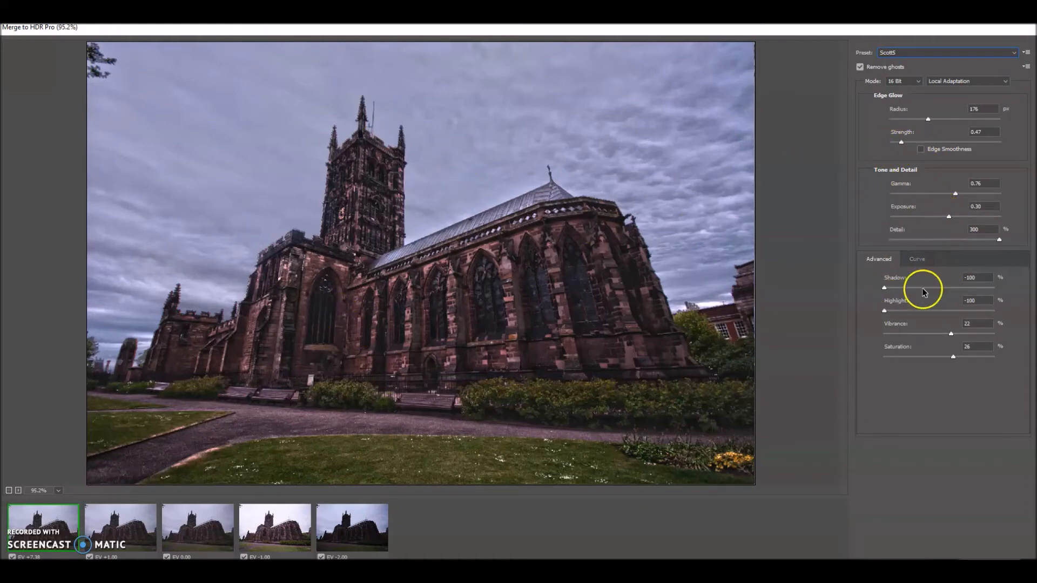
Set Shadow to -64% and Exposure to 0.90, then finish the Merge to HDR Pro.
{"action": "left_click_drag", "start_coordinate": [884, 288], "coordinate": [886, 290]}
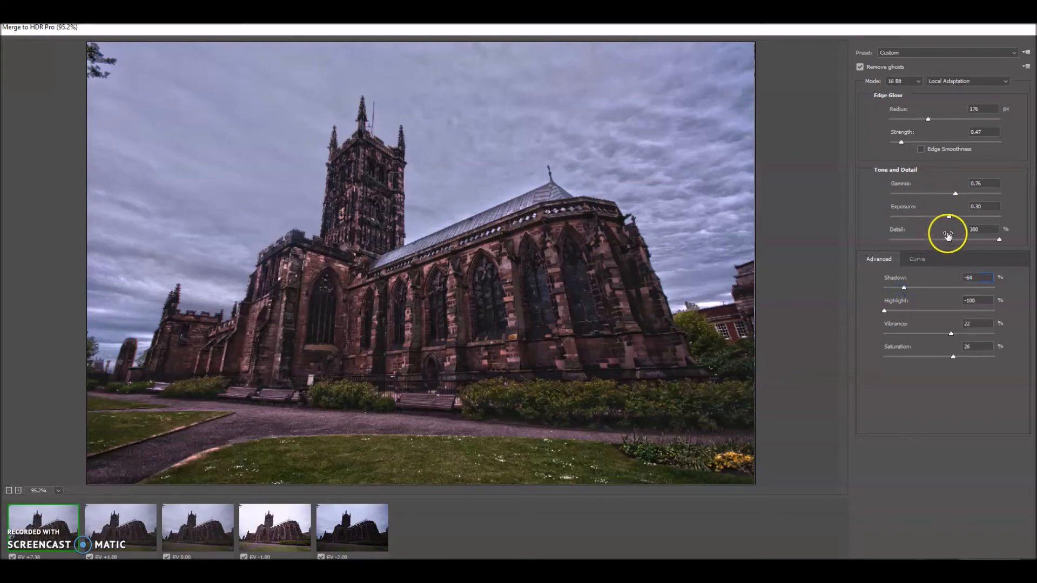
{"action": "left_click_drag", "start_coordinate": [949, 216], "coordinate": [956, 218]}
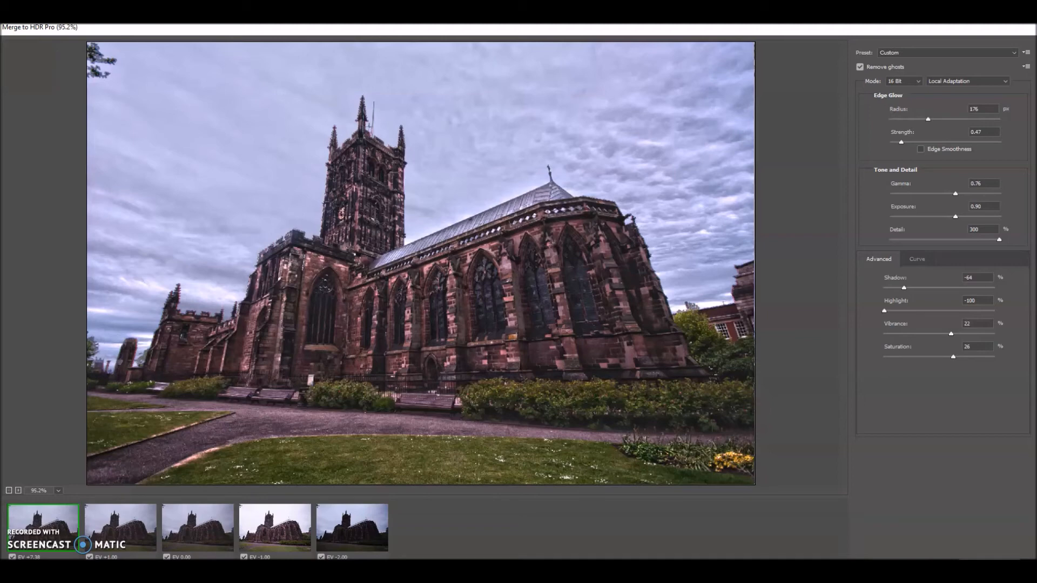
{"action": "left_click", "coordinate": [988, 564]}
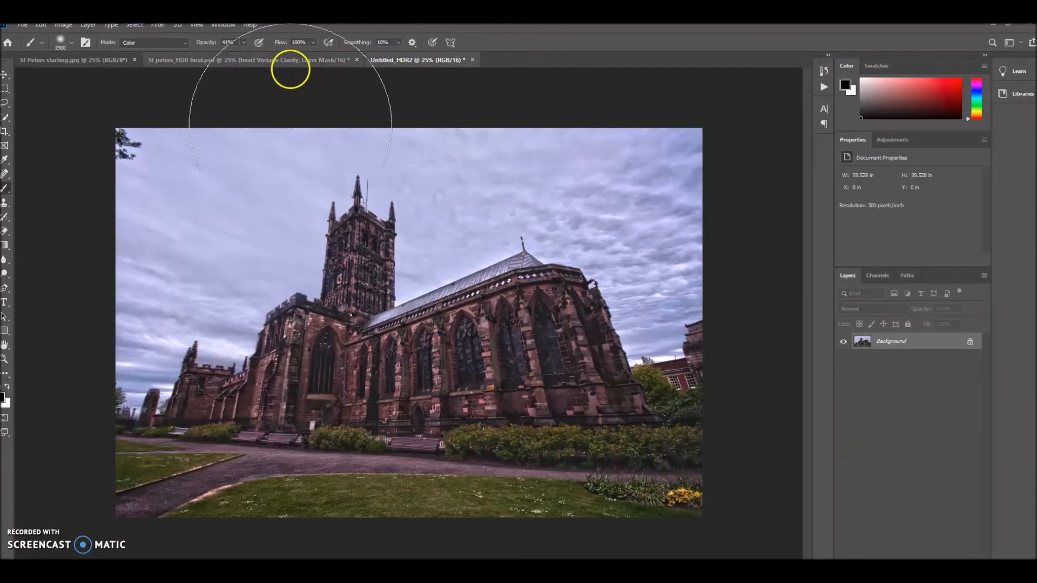
Close the St peters_HDR final document without saving and switch to the St Peters starting image.
{"action": "left_click", "coordinate": [355, 61]}
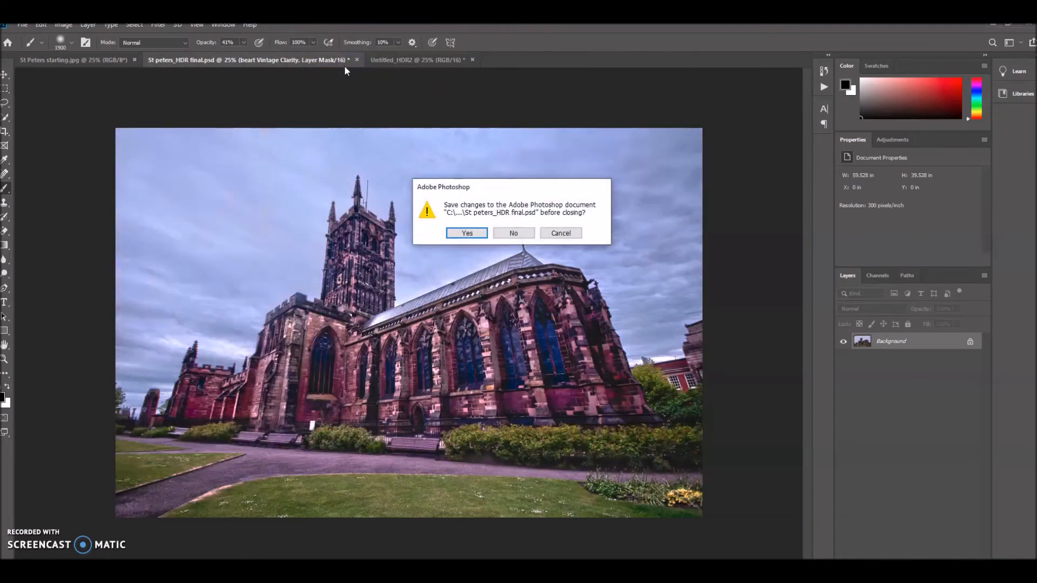
{"action": "left_click", "coordinate": [514, 237]}
{"action": "left_click", "coordinate": [95, 60]}
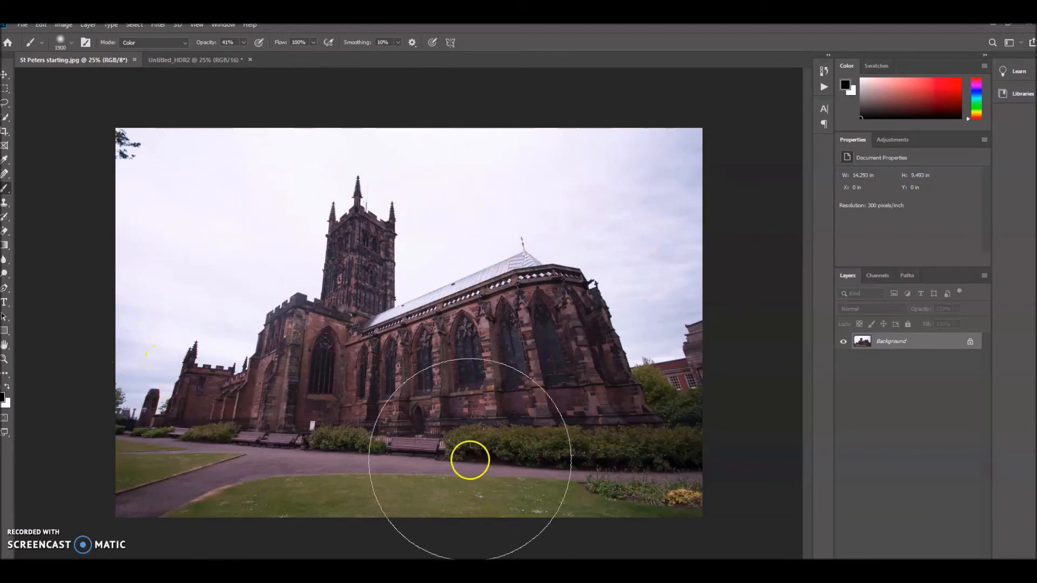
In the Untitled_HDR2 image, lasso the tree branch in the top-left corner and remove it with a Content-Aware fill.
{"action": "left_click", "coordinate": [182, 63]}
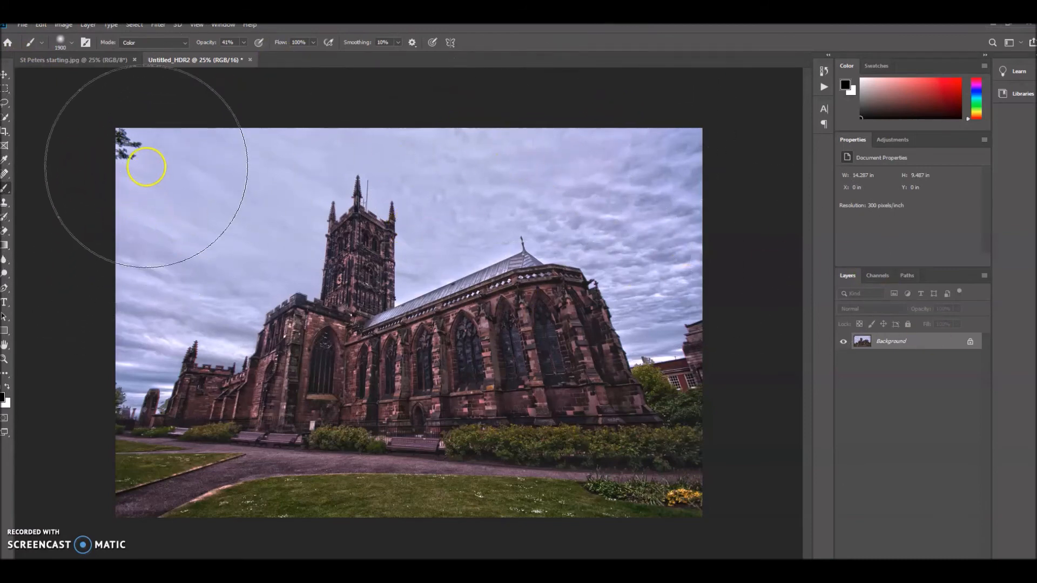
{"action": "key", "text": "bracketleft"}
{"action": "key", "text": "bracketleft"}
{"action": "key", "text": "bracketleft"}
{"action": "key", "text": "bracketleft"}
{"action": "key", "text": "bracketleft"}
{"action": "key", "text": "bracketleft"}
{"action": "key", "text": "bracketleft"}
{"action": "key", "text": "bracketleft"}
{"action": "key", "text": "bracketleft"}
{"action": "key", "text": "bracketleft"}
{"action": "key", "text": "bracketleft"}
{"action": "key", "text": "bracketleft"}
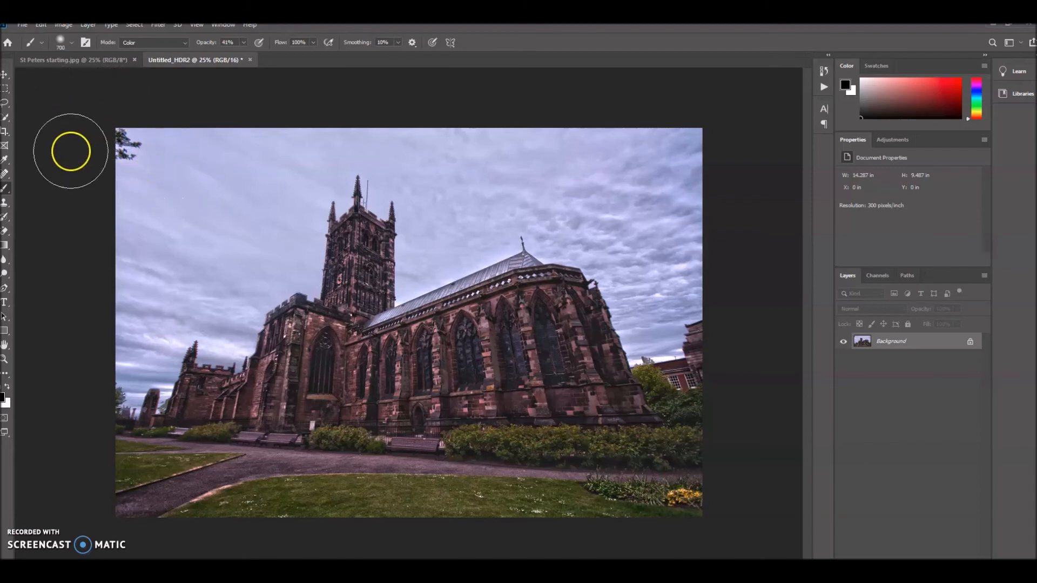
{"action": "left_click", "coordinate": [6, 104]}
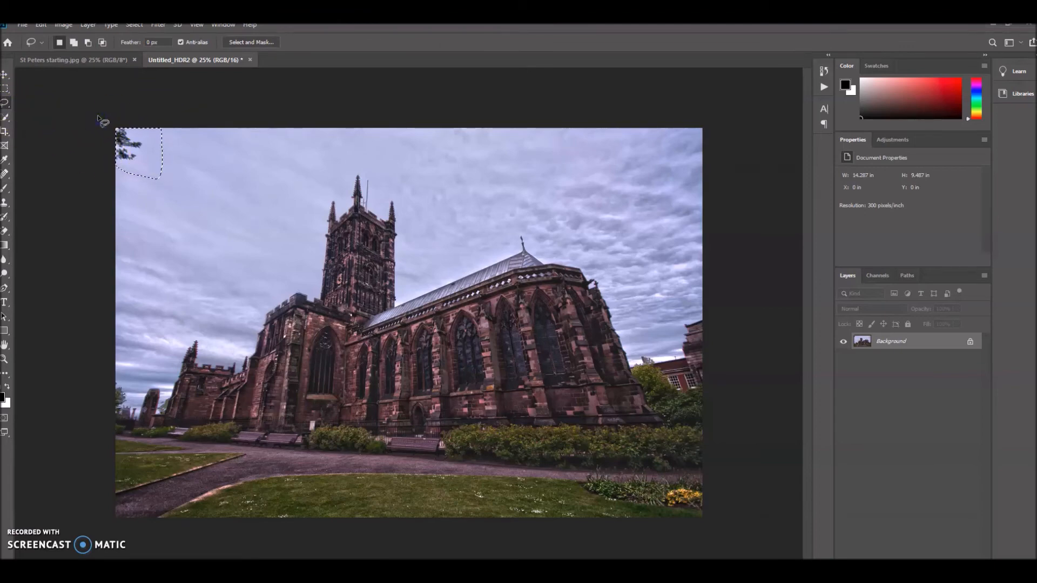
{"action": "key", "text": "shift+BackSpace"}
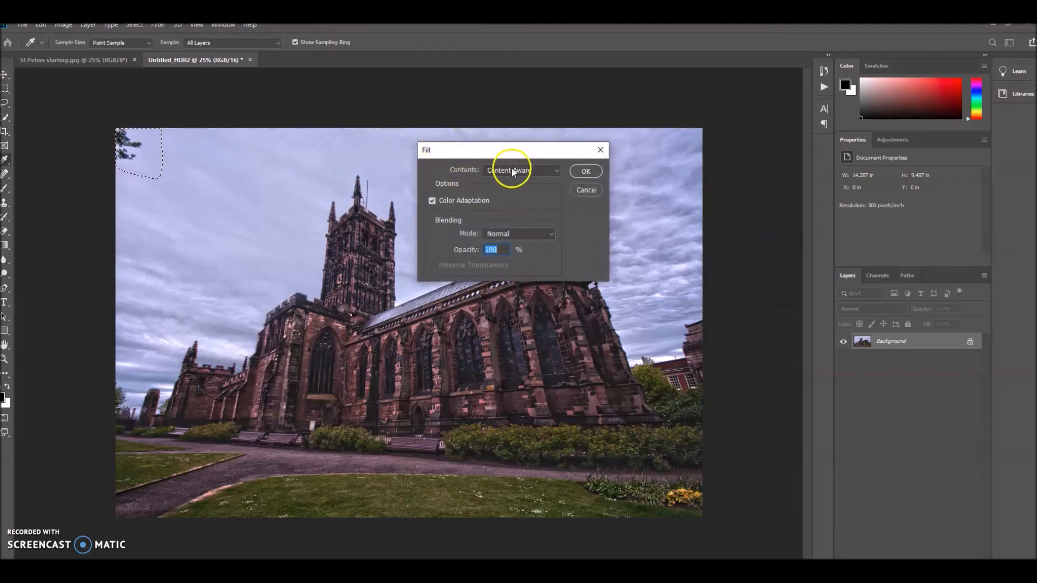
{"action": "left_click", "coordinate": [592, 172]}
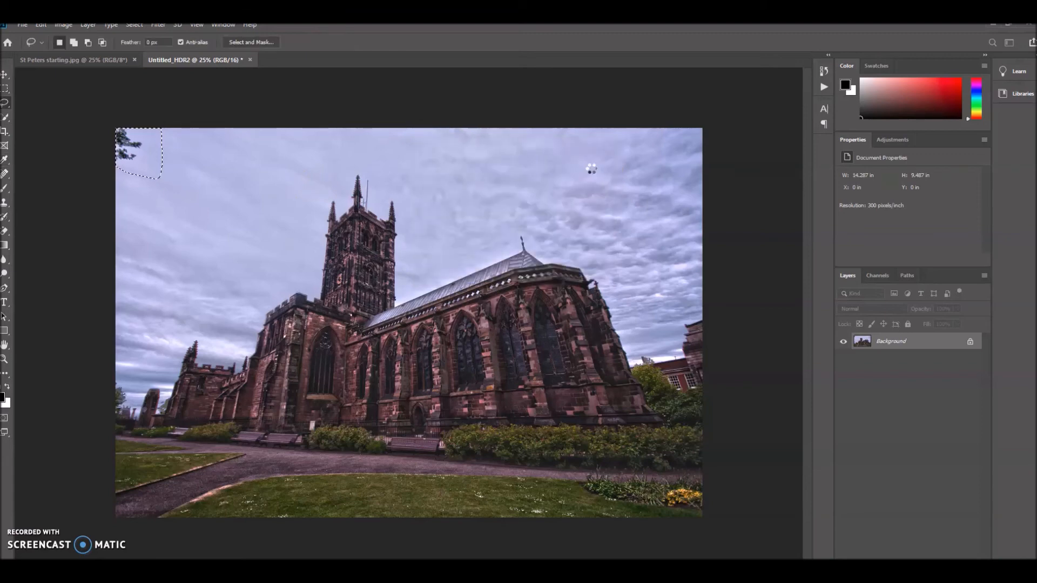
{"action": "left_click", "coordinate": [234, 162]}
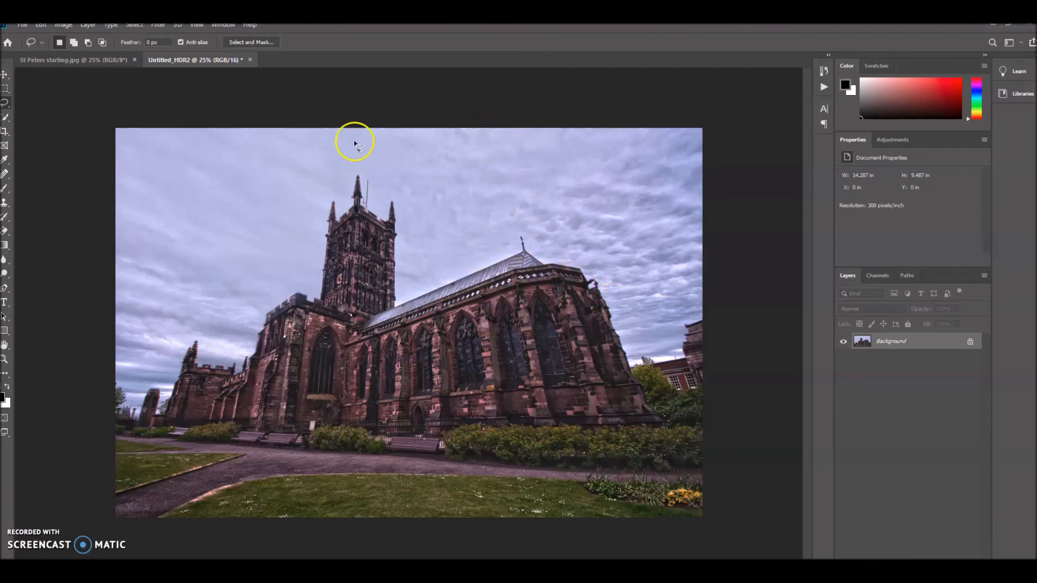
Compare the St Peters starting image with the finished HDR image.
{"action": "left_click", "coordinate": [87, 57]}
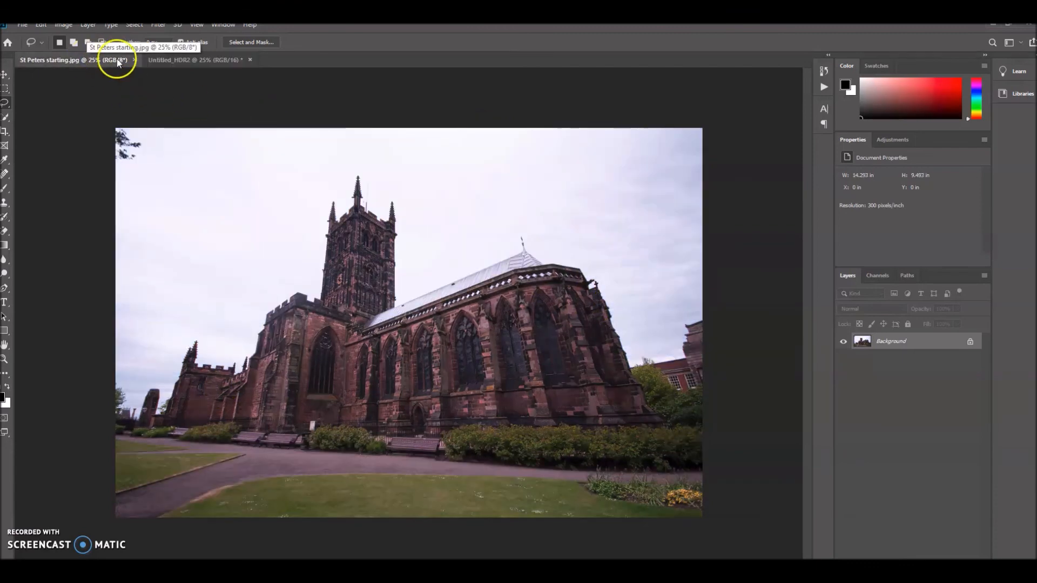
{"action": "left_click", "coordinate": [177, 58]}
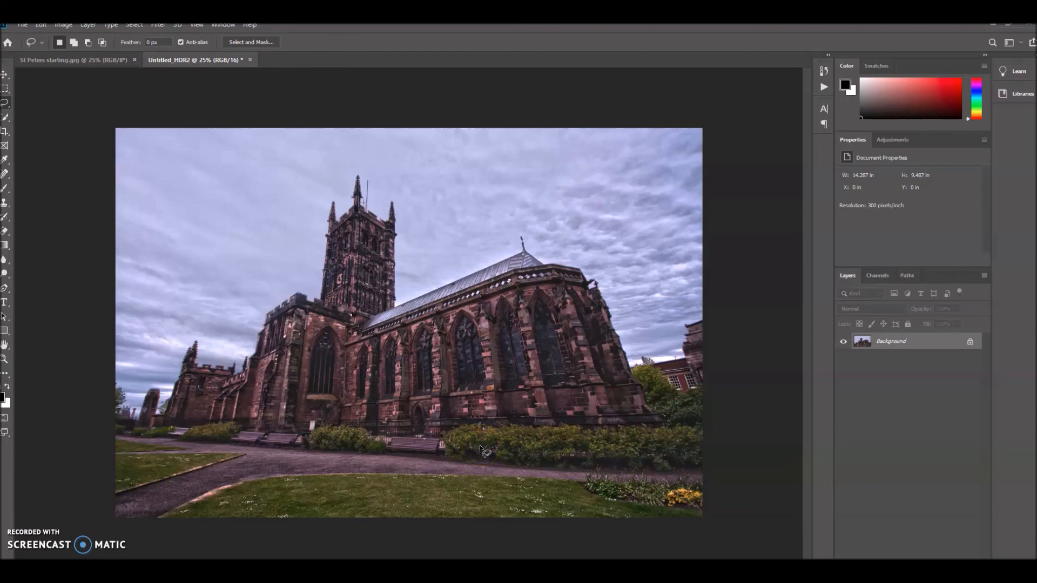
{"action": "left_click", "coordinate": [461, 383]}
{"action": "left_click", "coordinate": [326, 135]}
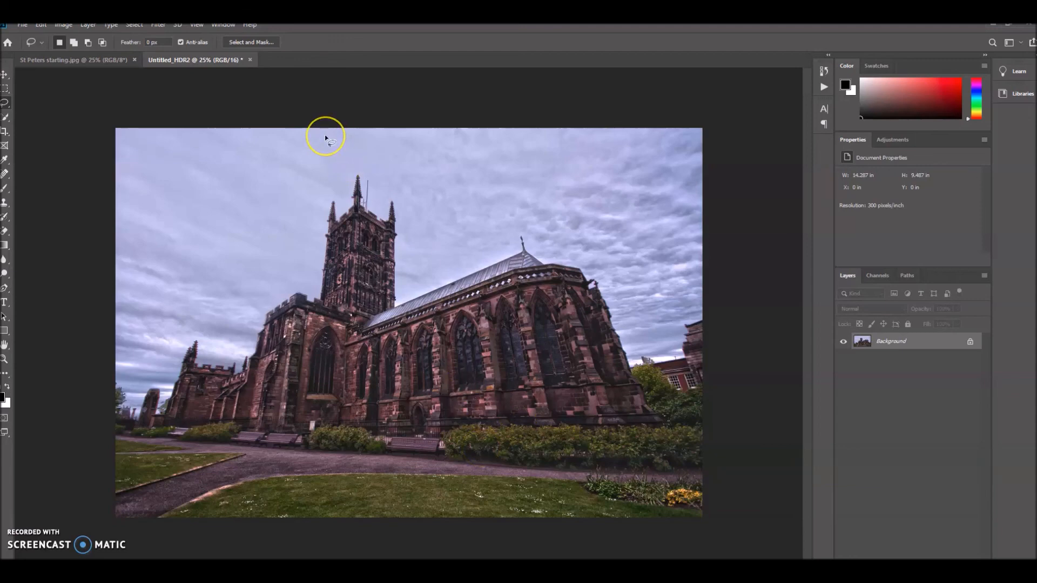